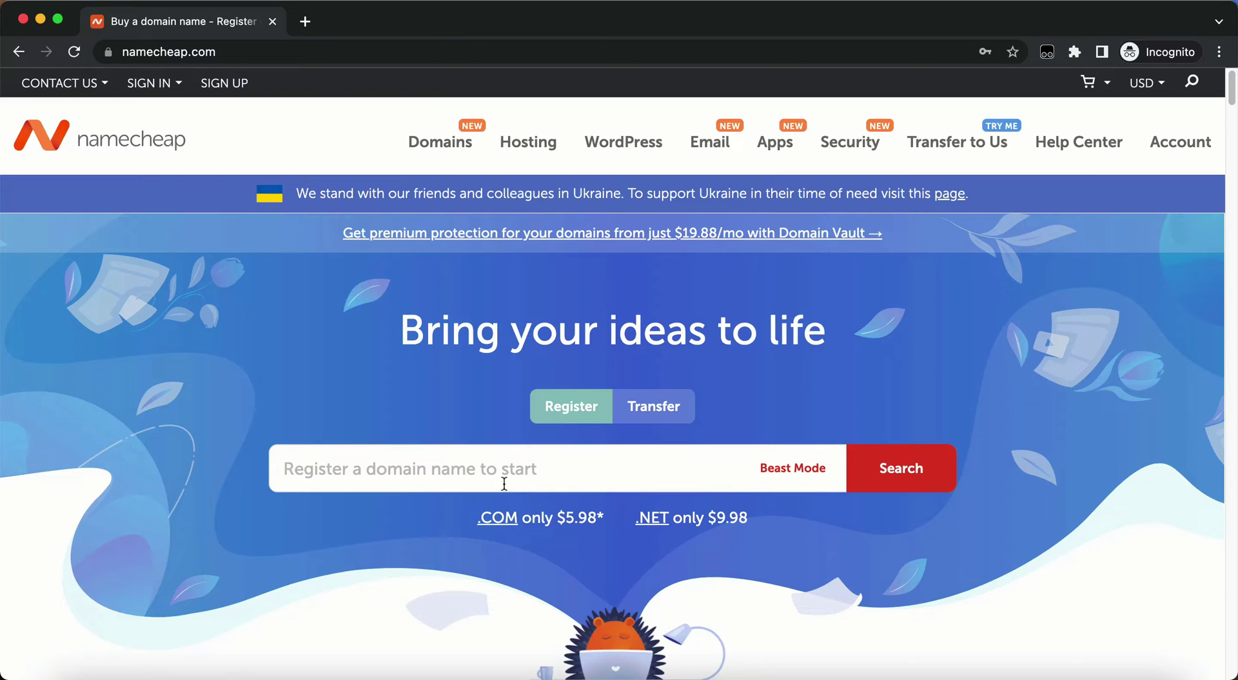
- Open the Beast Mode bulk domain search from the home page search box
left_click(591, 472)
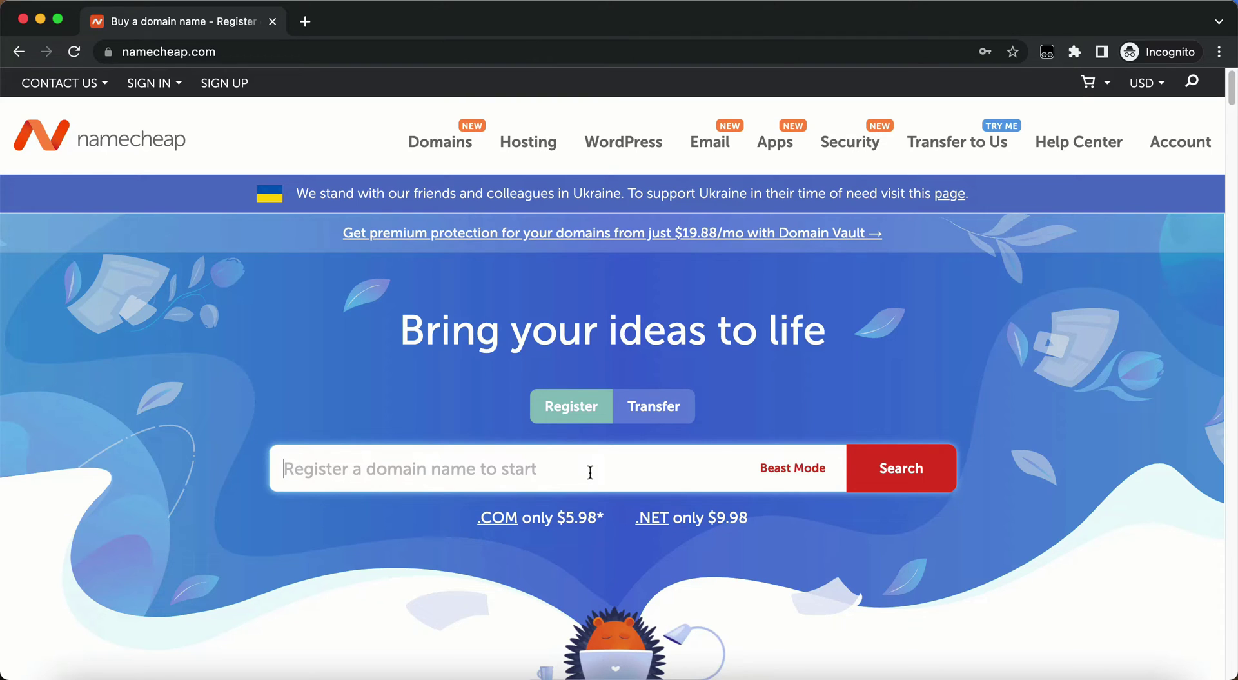
left_click(781, 476)
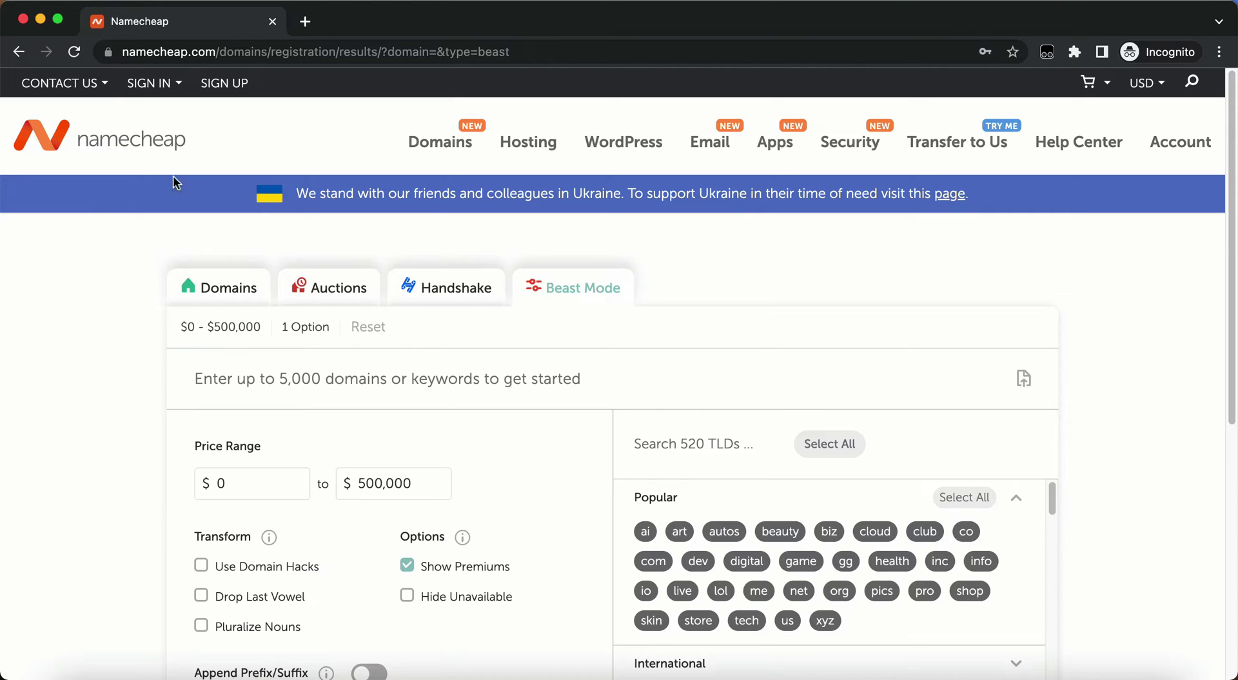
- Go back to the home page and search for bigfootresearcher.com, found available at $8.98/yr
left_click(19, 52)
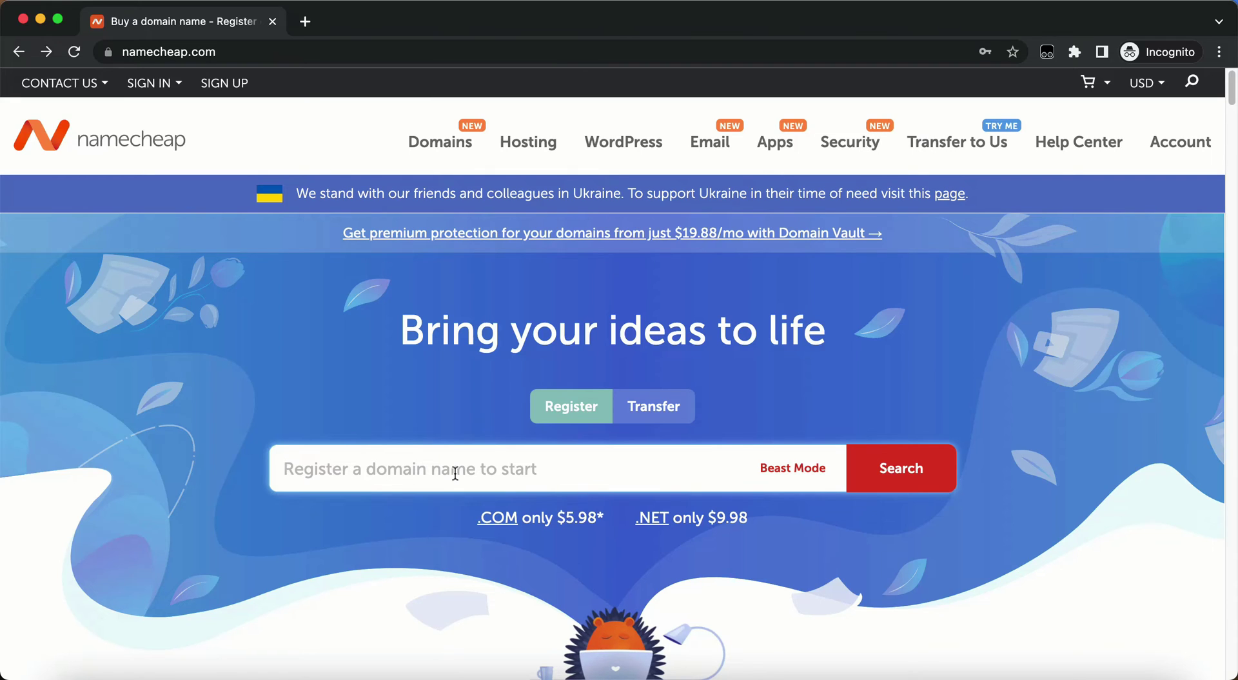
type("big")
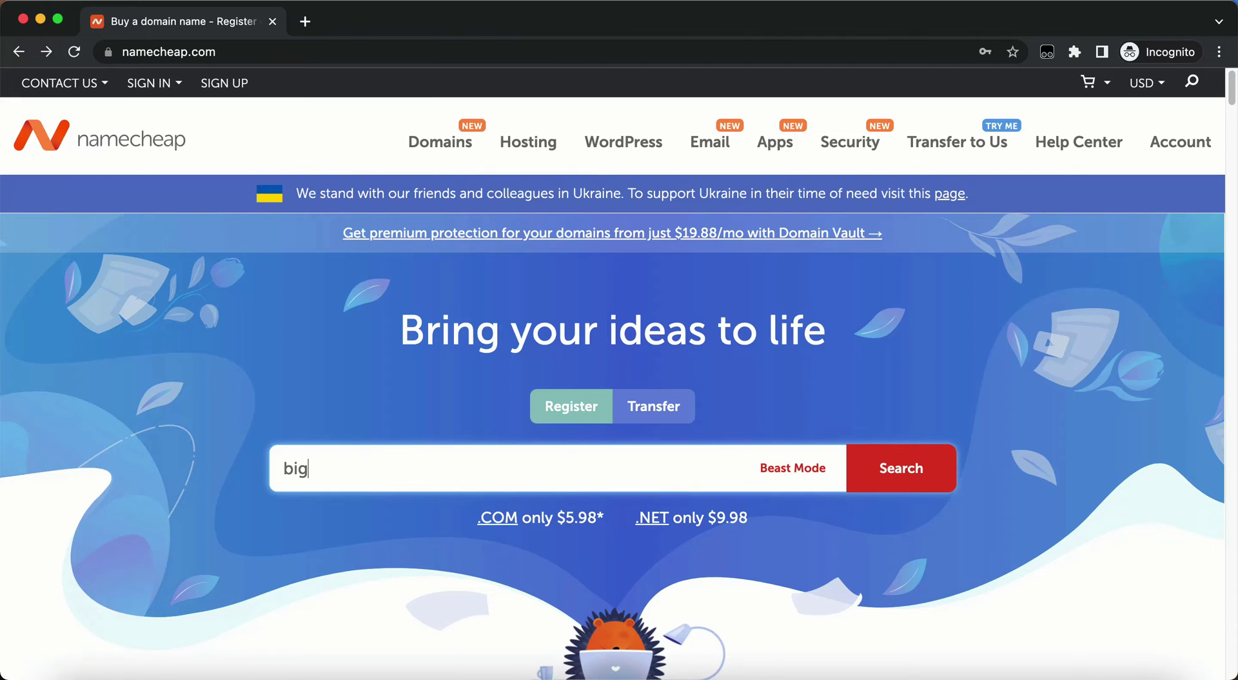
type("footresearcher.com")
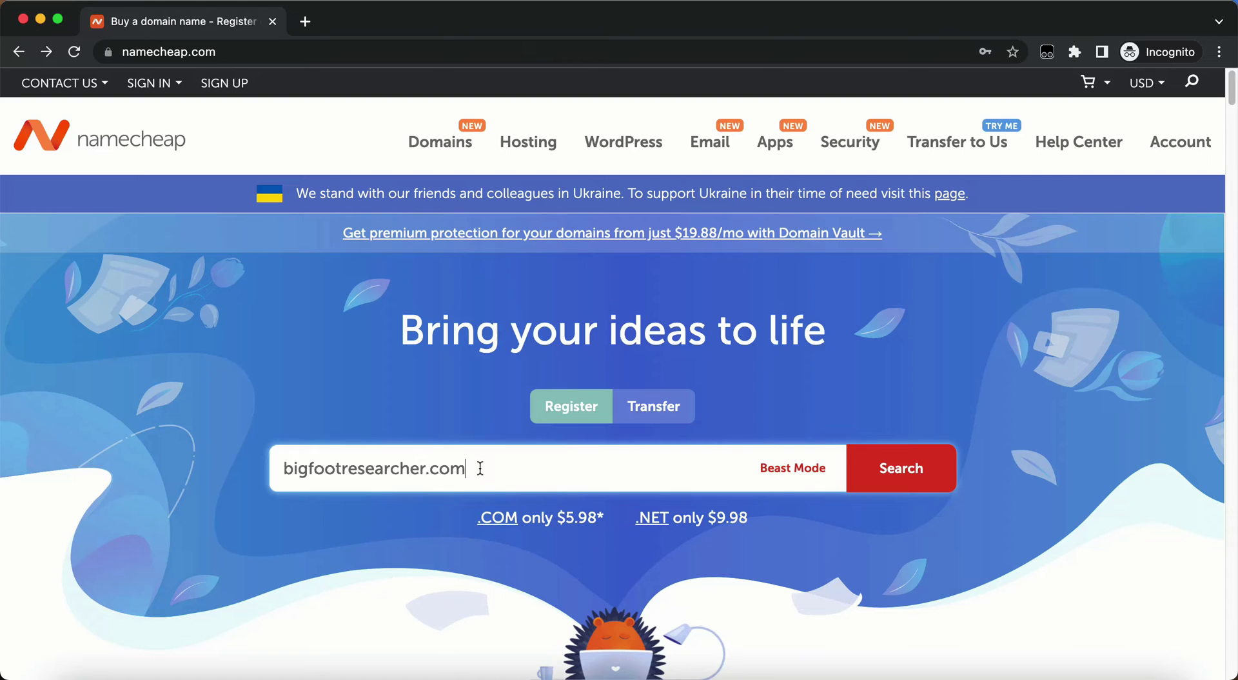
left_click(901, 475)
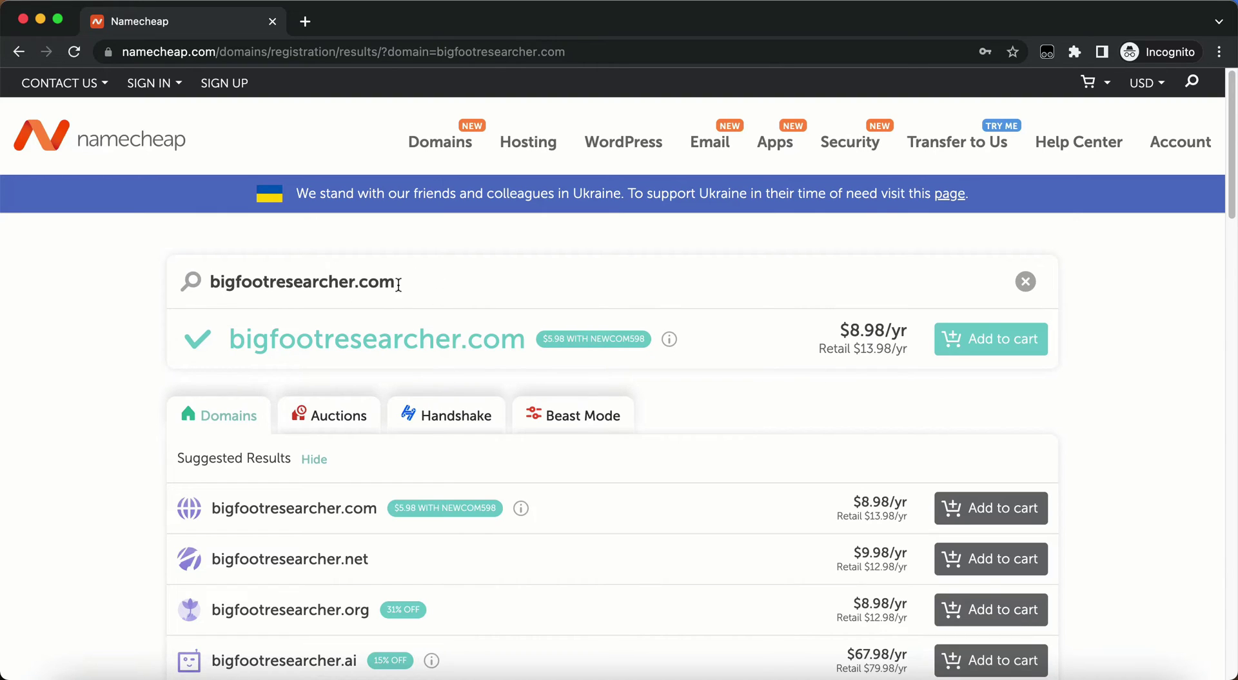
- Replace the search text with 'bigfoot' and search, finding bigfoot.com taken
left_click_drag(442, 279, 6, 286)
key("BackSpace")
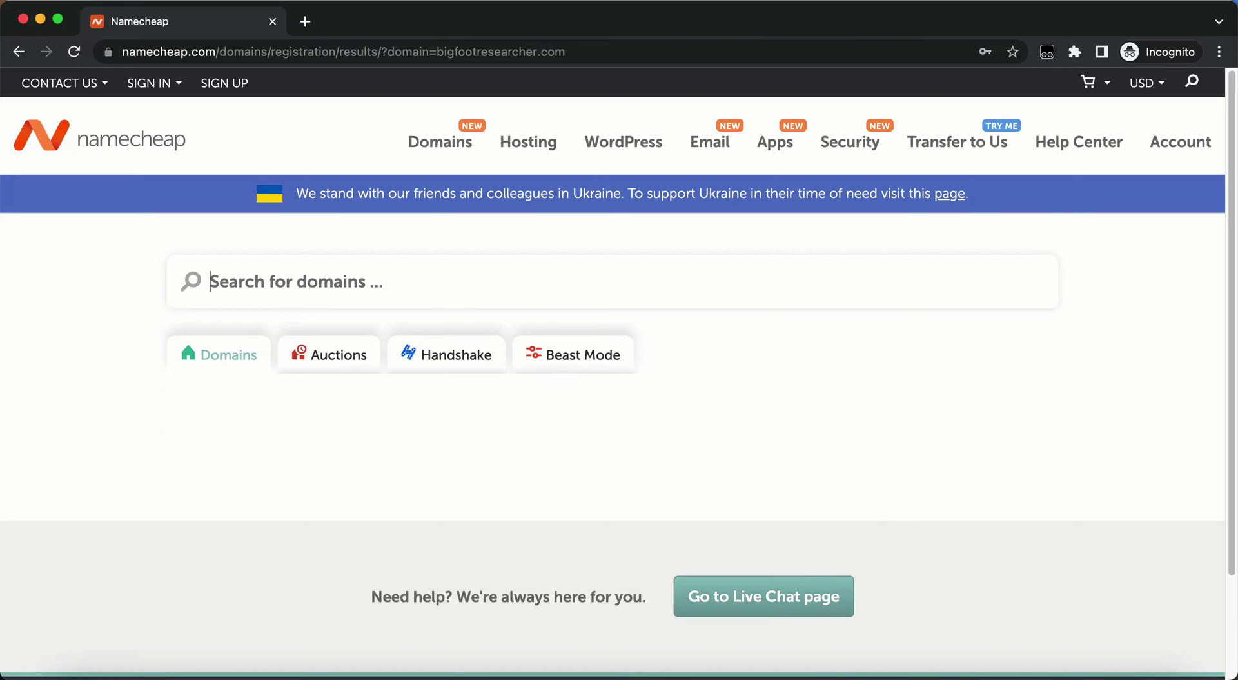
type("big")
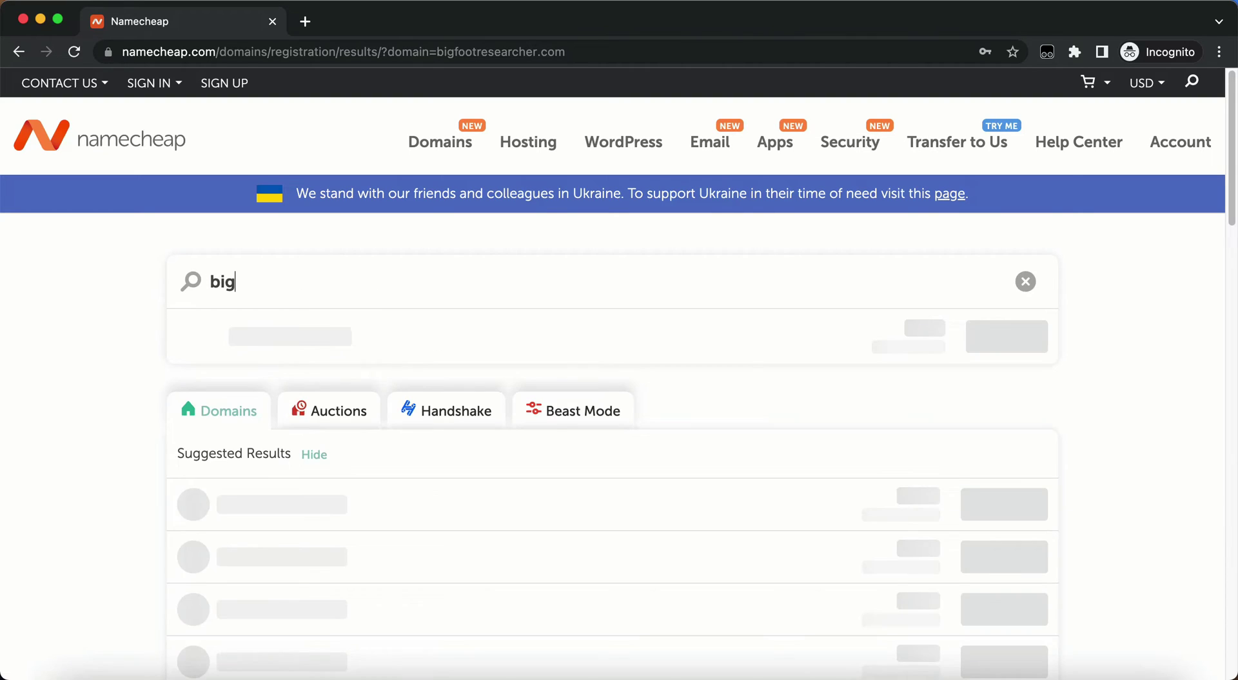
type("foot")
key("Return")
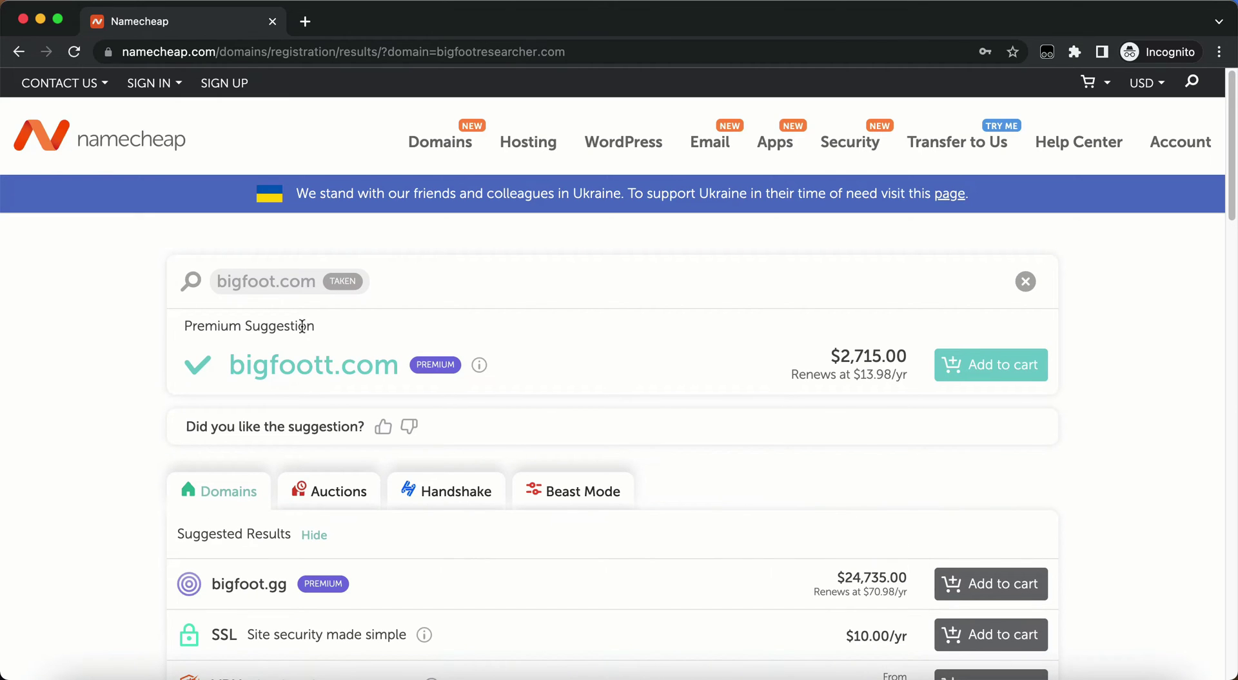
- Change the search to bigfootresearcher.com and add it to the cart ($9.16 total)
mouse_move(374, 290)
left_click(385, 284)
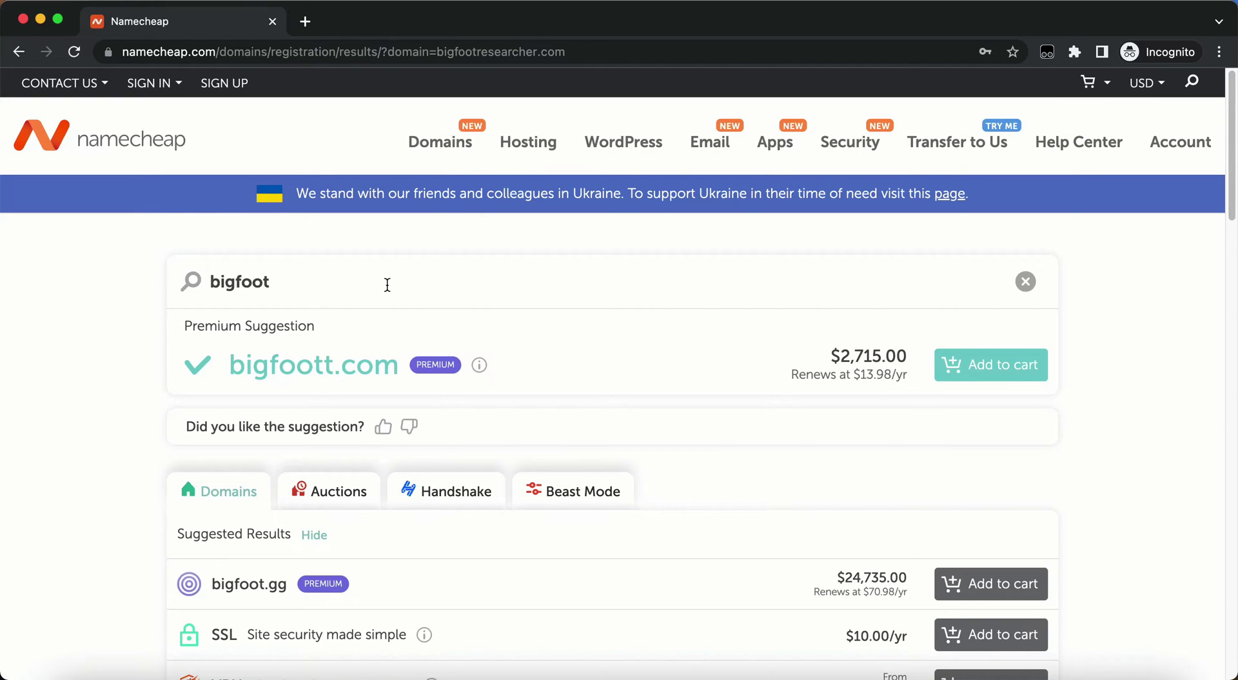
type("researcher")
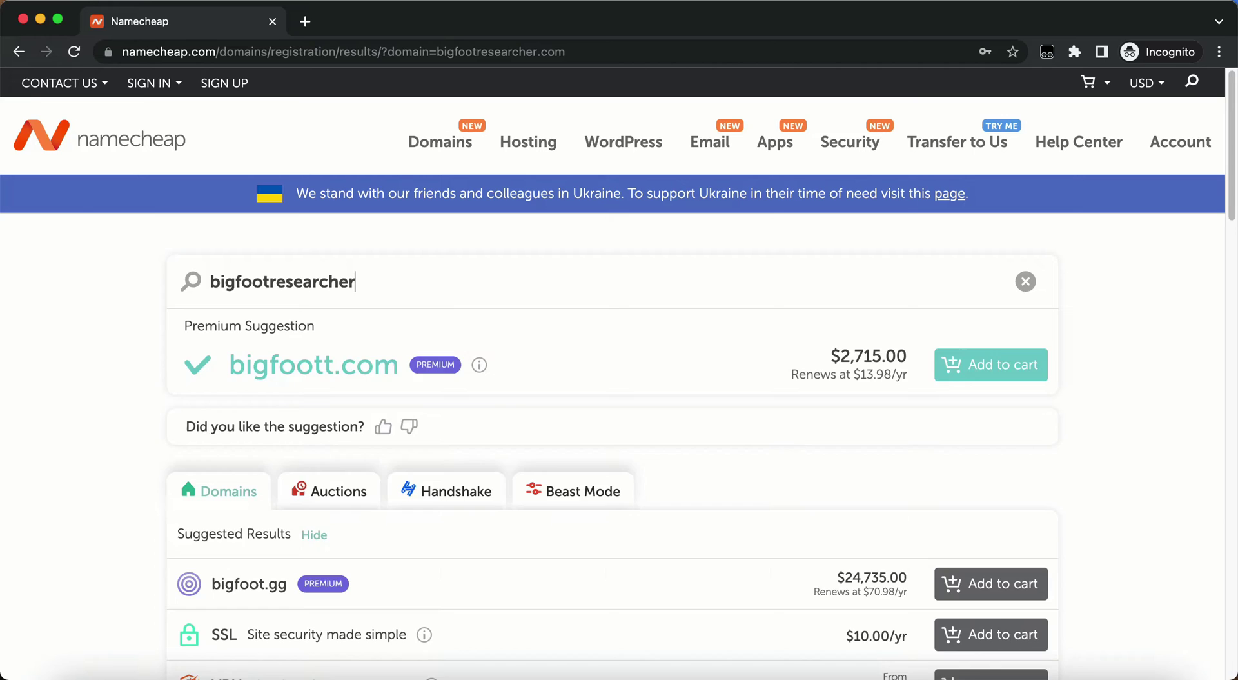
type(".com")
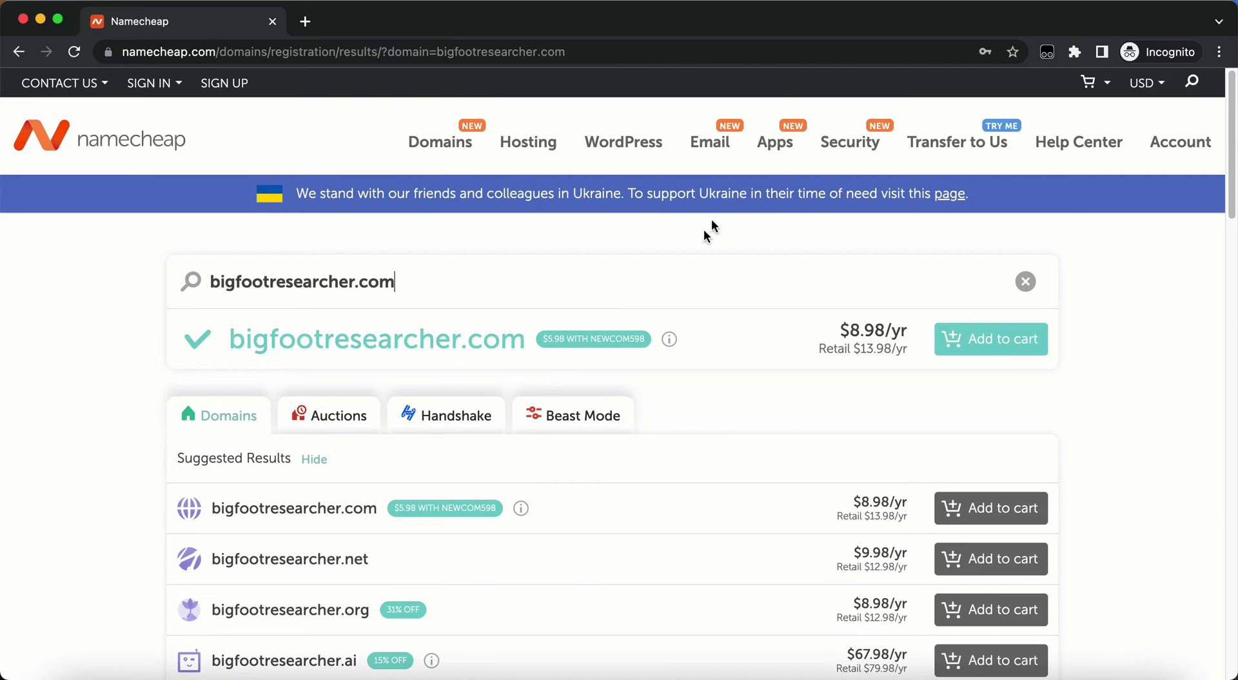
left_click(990, 340)
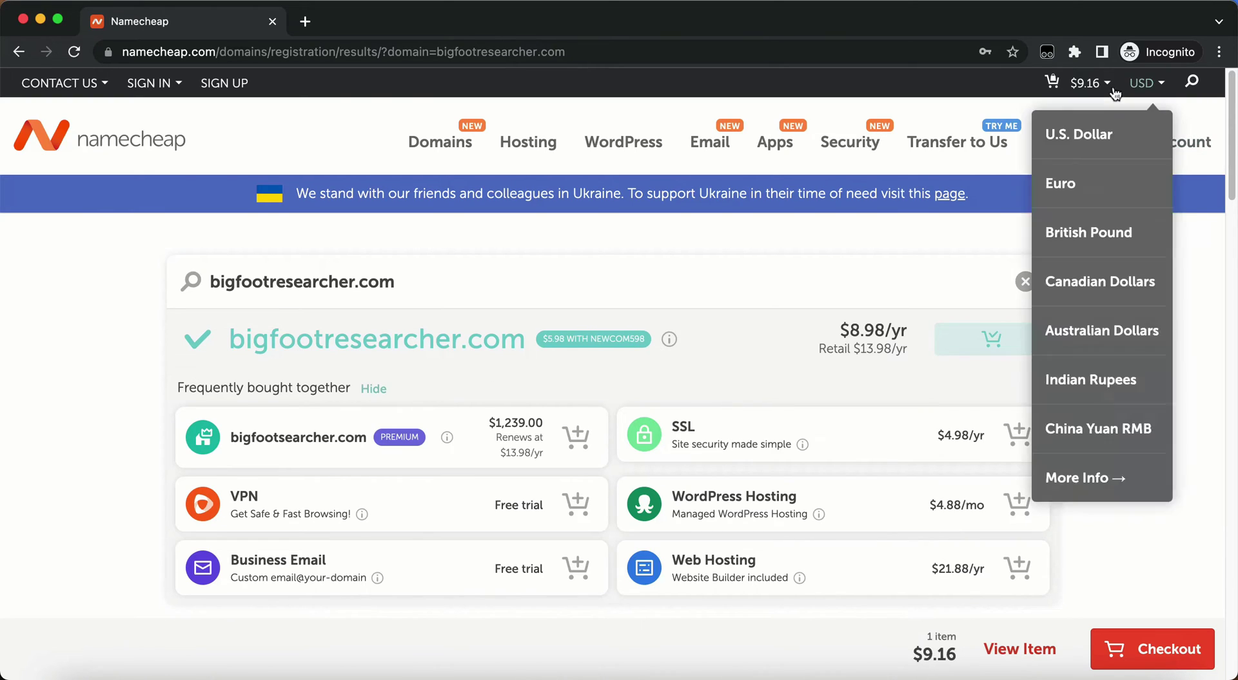
- Open the full shopping cart showing bigfootresearcher.com for 1 year with a $9.16 subtotal
mouse_move(1082, 91)
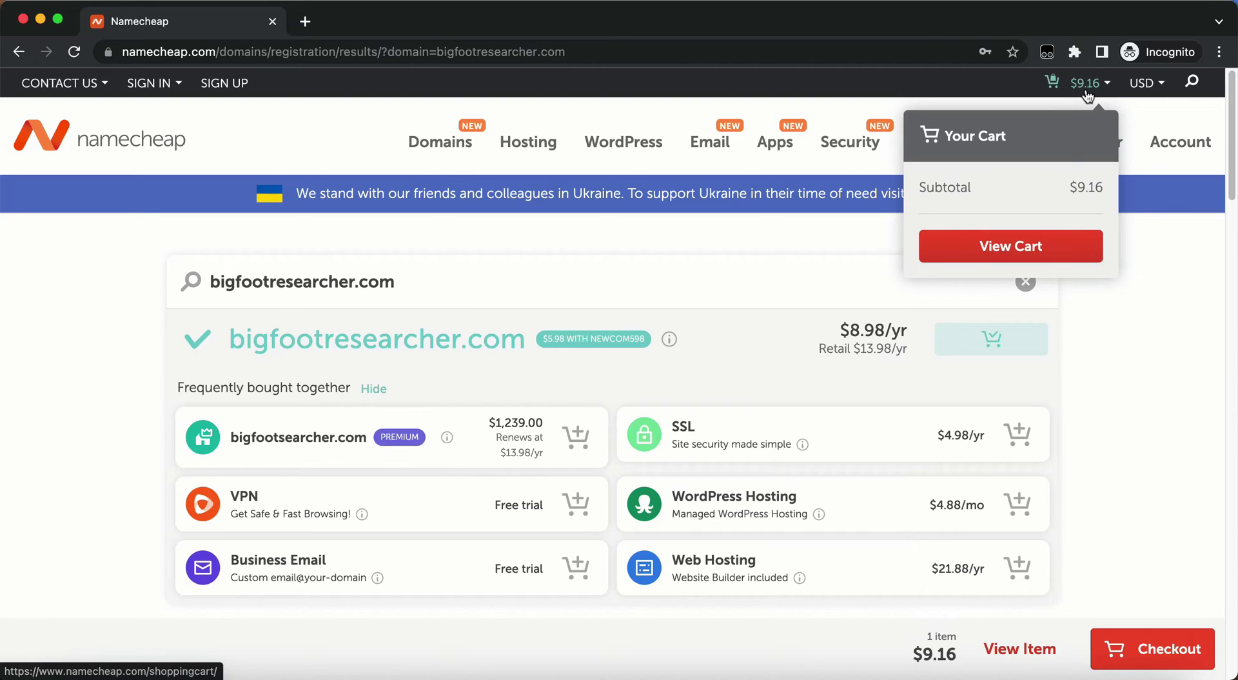
left_click(1026, 258)
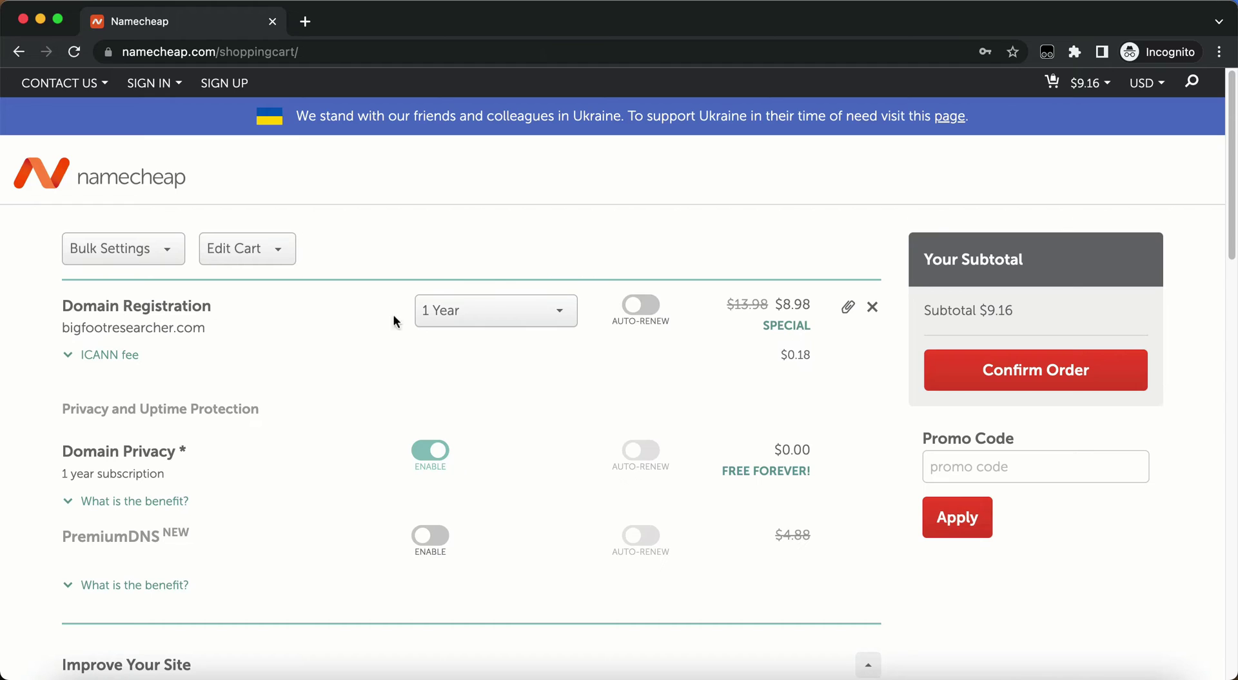
left_click(496, 320)
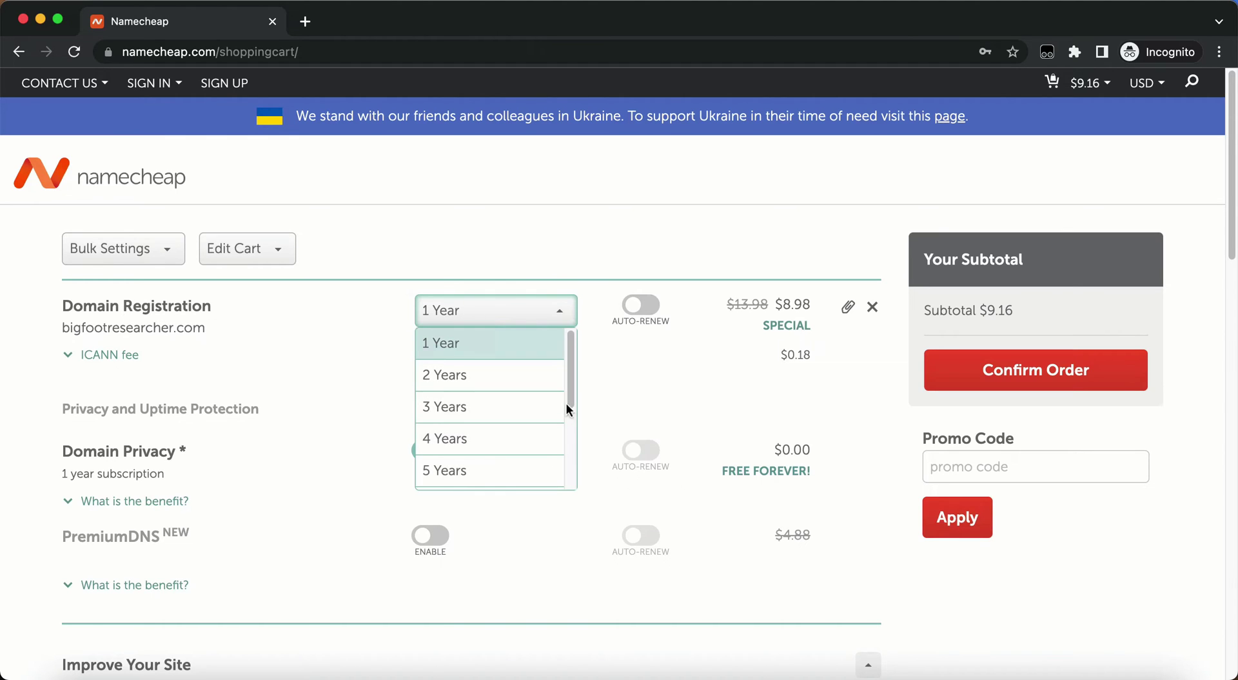
left_click_drag(568, 386, 564, 356)
left_click(356, 356)
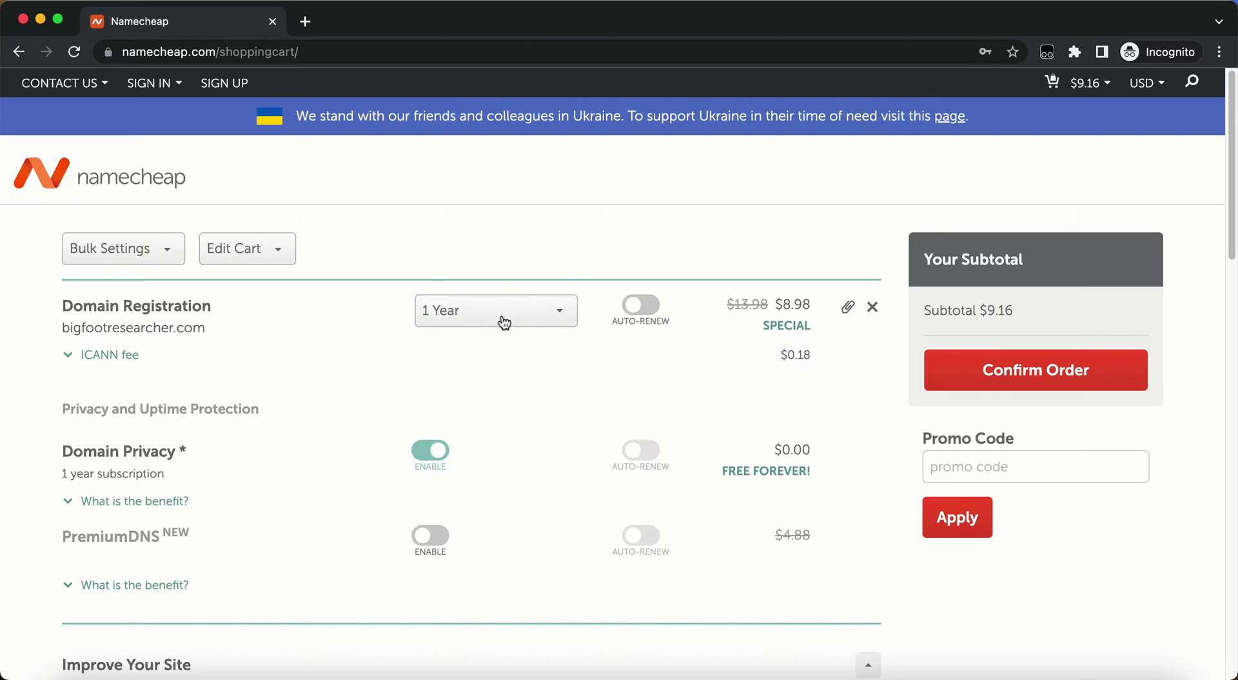
scroll(374, 345, "down", 2)
left_click(470, 236)
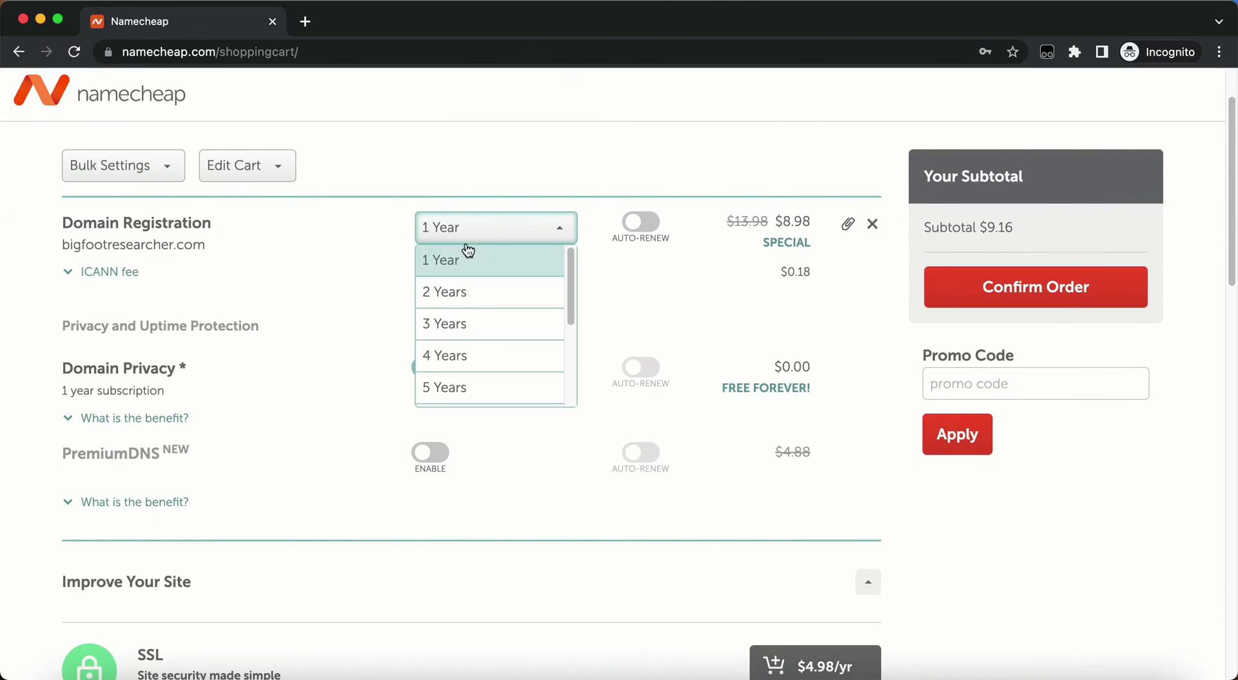
left_click(458, 294)
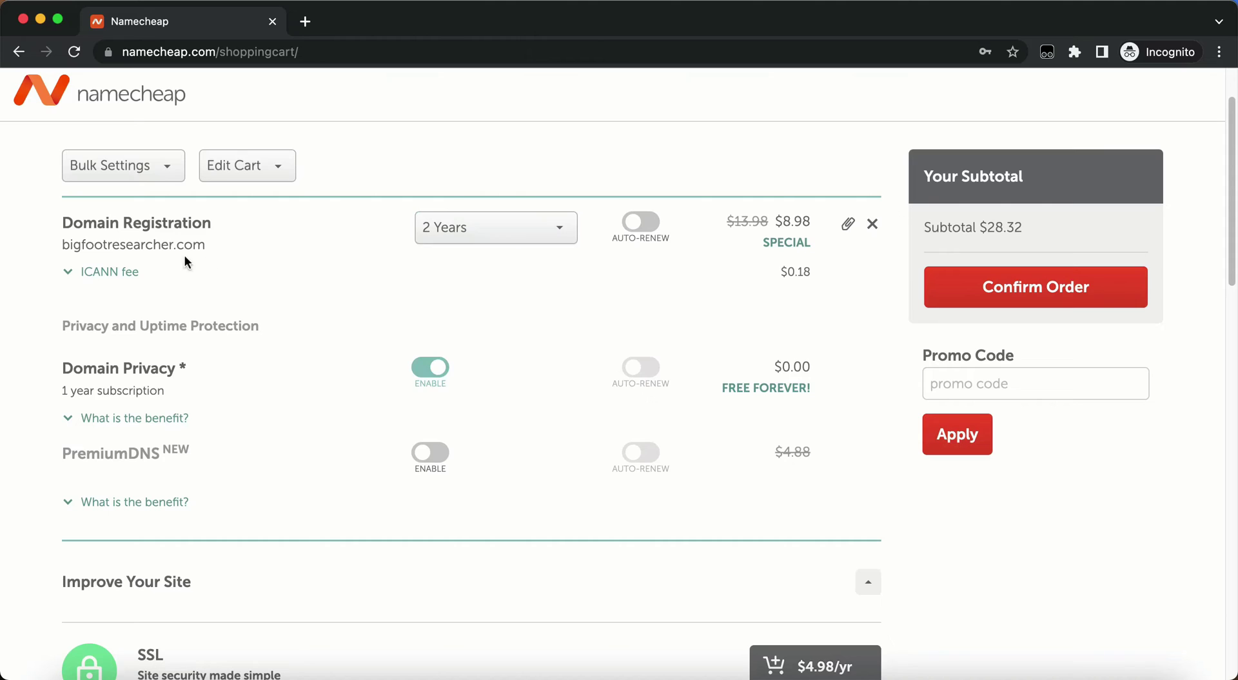
left_click(479, 244)
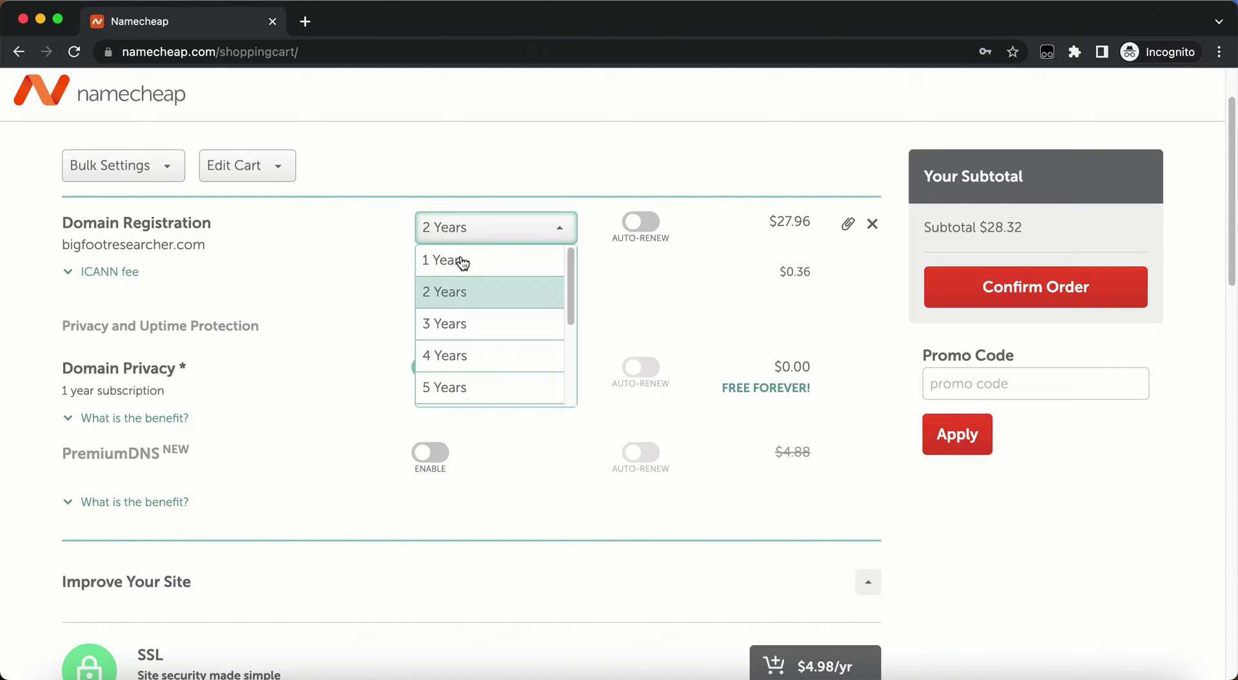
left_click(469, 266)
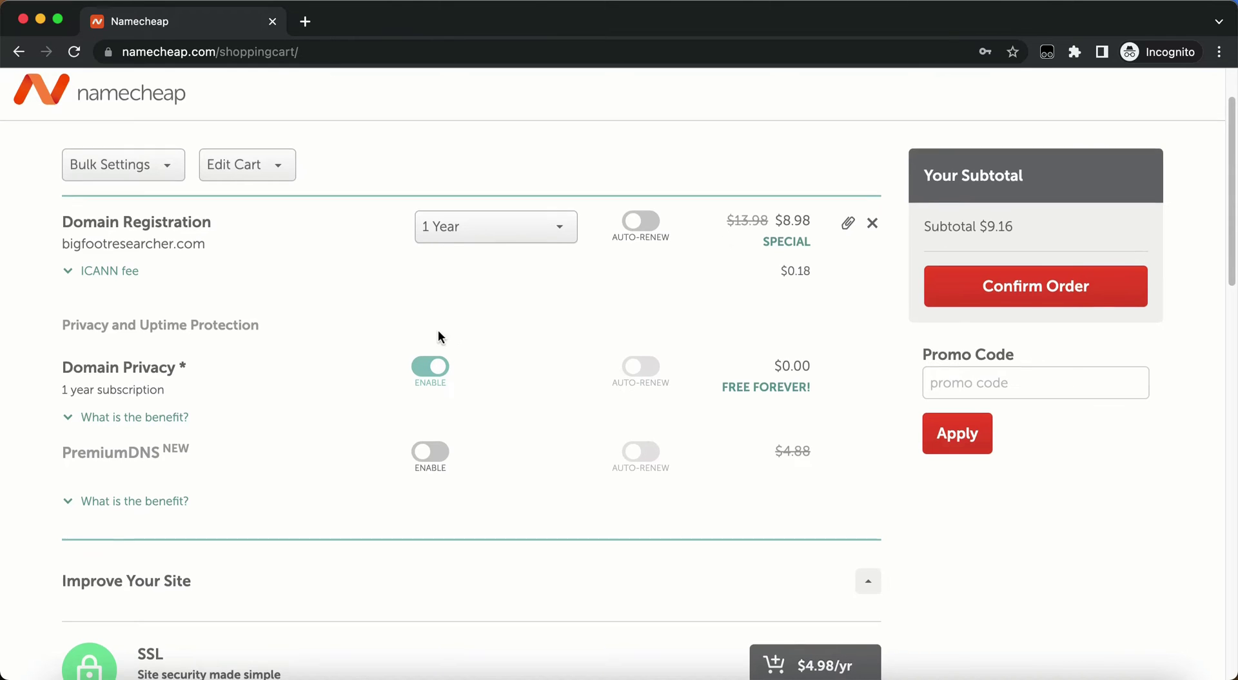
scroll(439, 337, "down", 1)
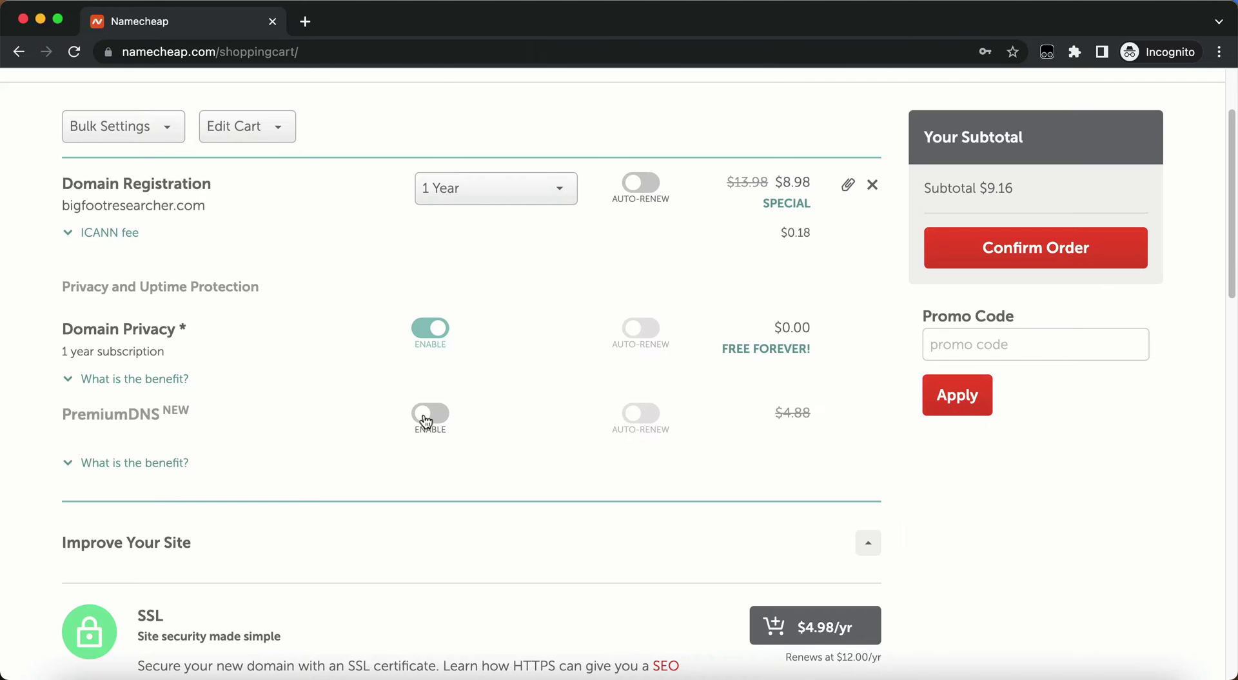
scroll(639, 423, "down", 3)
scroll(632, 423, "down", 5)
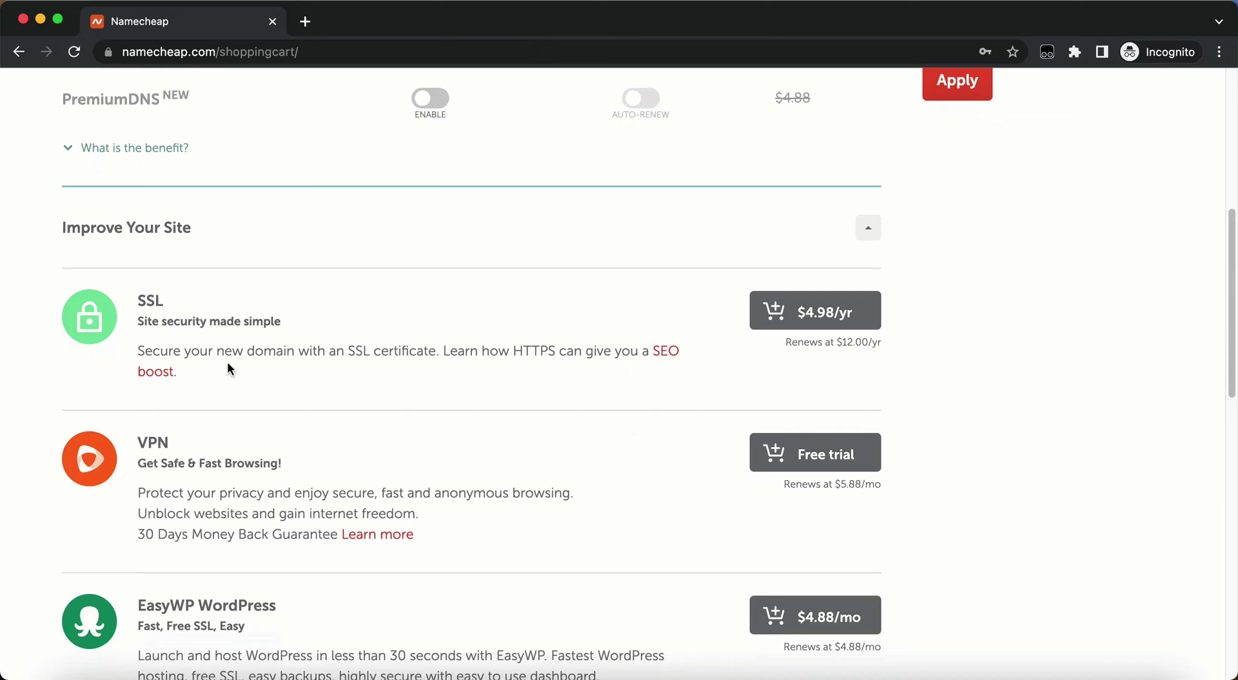
scroll(321, 565, "down", 3)
scroll(319, 494, "down", 3)
scroll(400, 516, "down", 5)
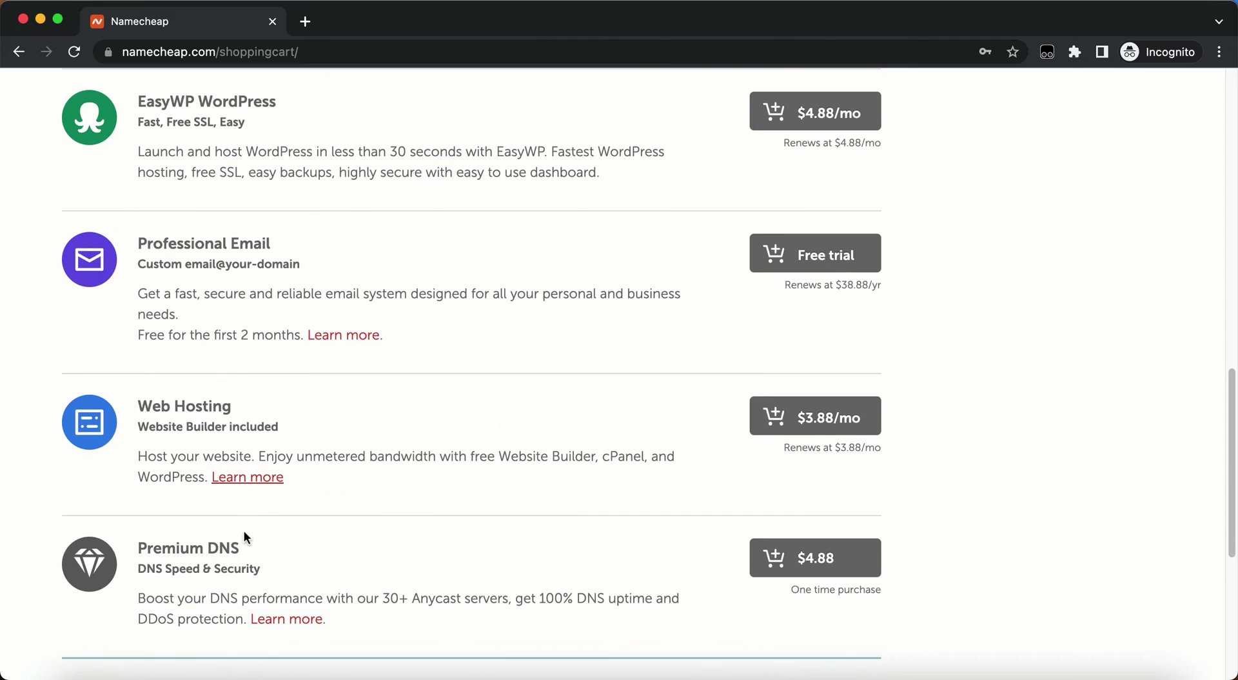
scroll(397, 535, "down", 8)
scroll(397, 535, "up", 15)
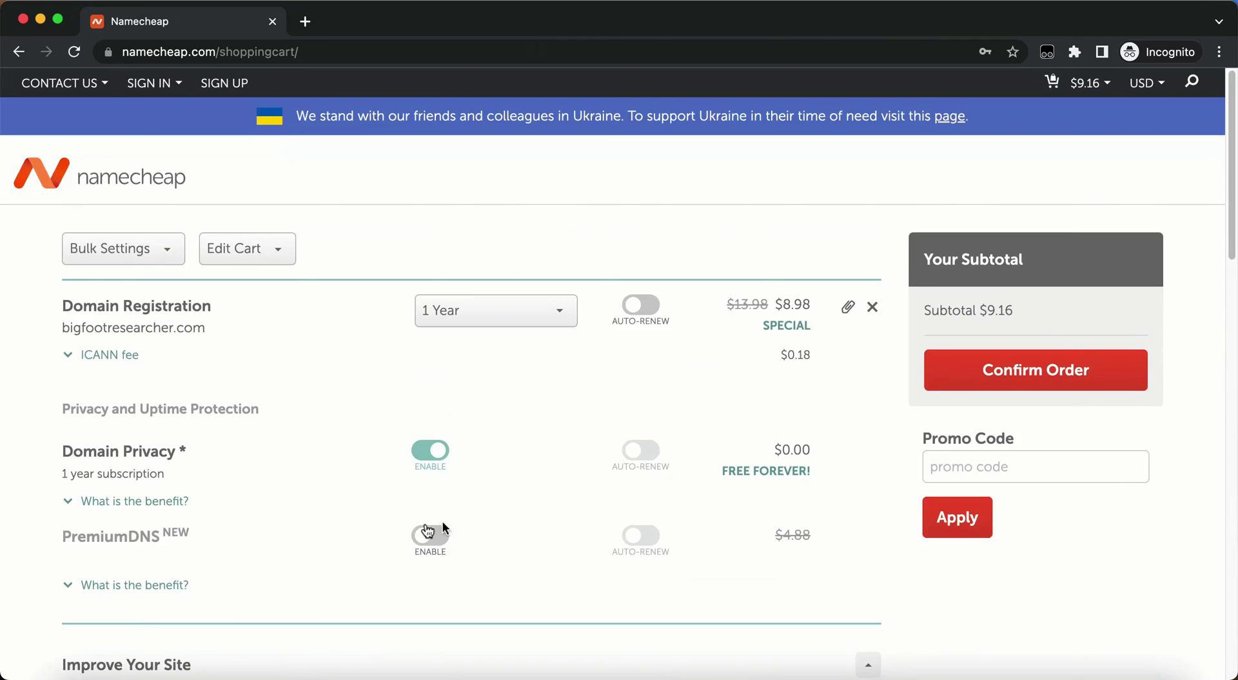
scroll(503, 490, "down", 5)
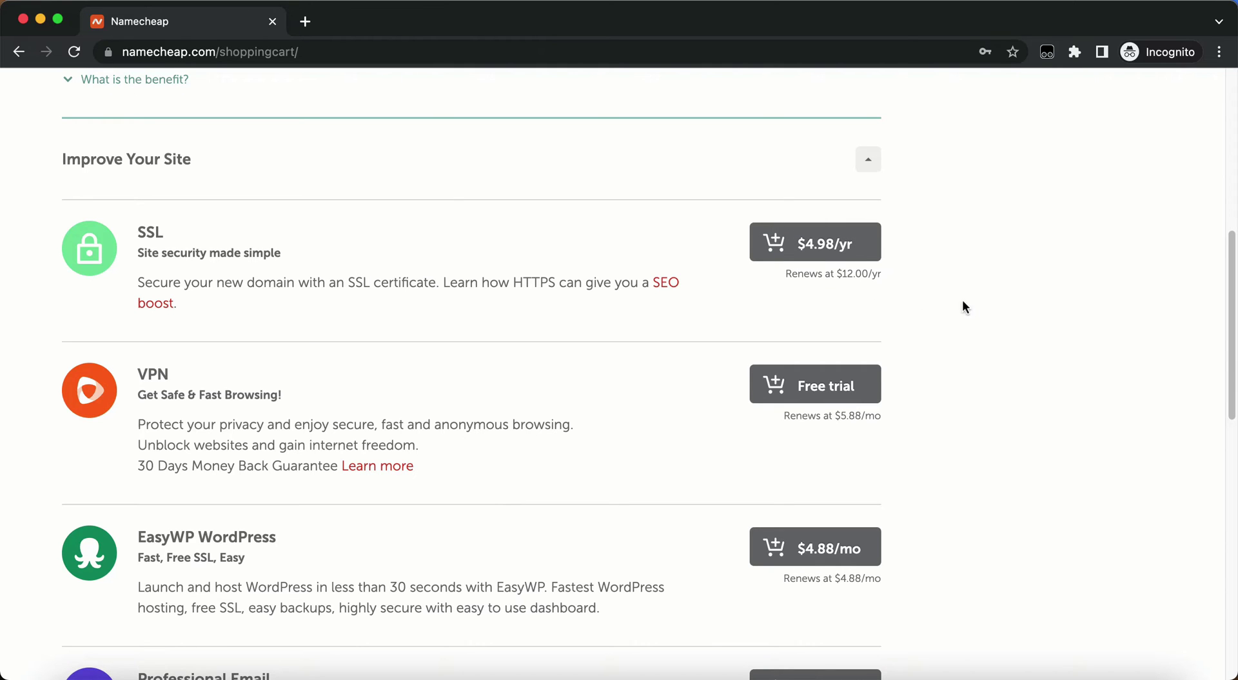
scroll(414, 500, "up", 7)
scroll(296, 493, "down", 8)
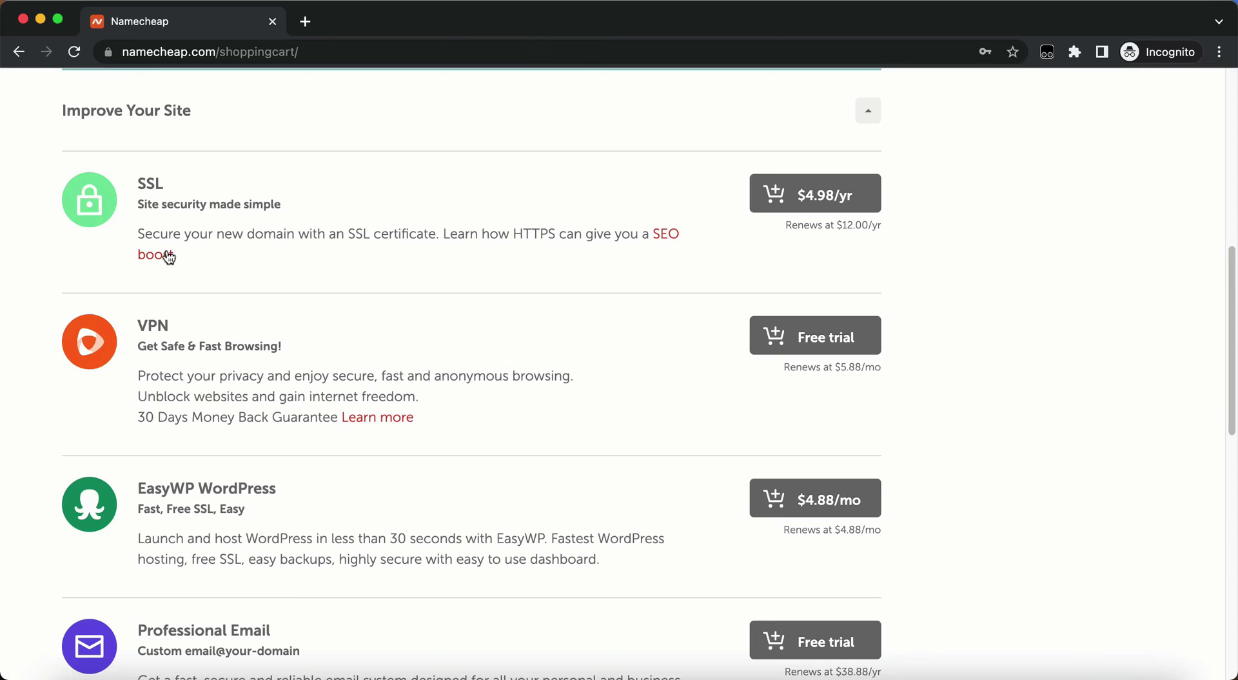
scroll(312, 438, "down", 10)
scroll(443, 488, "up", 15)
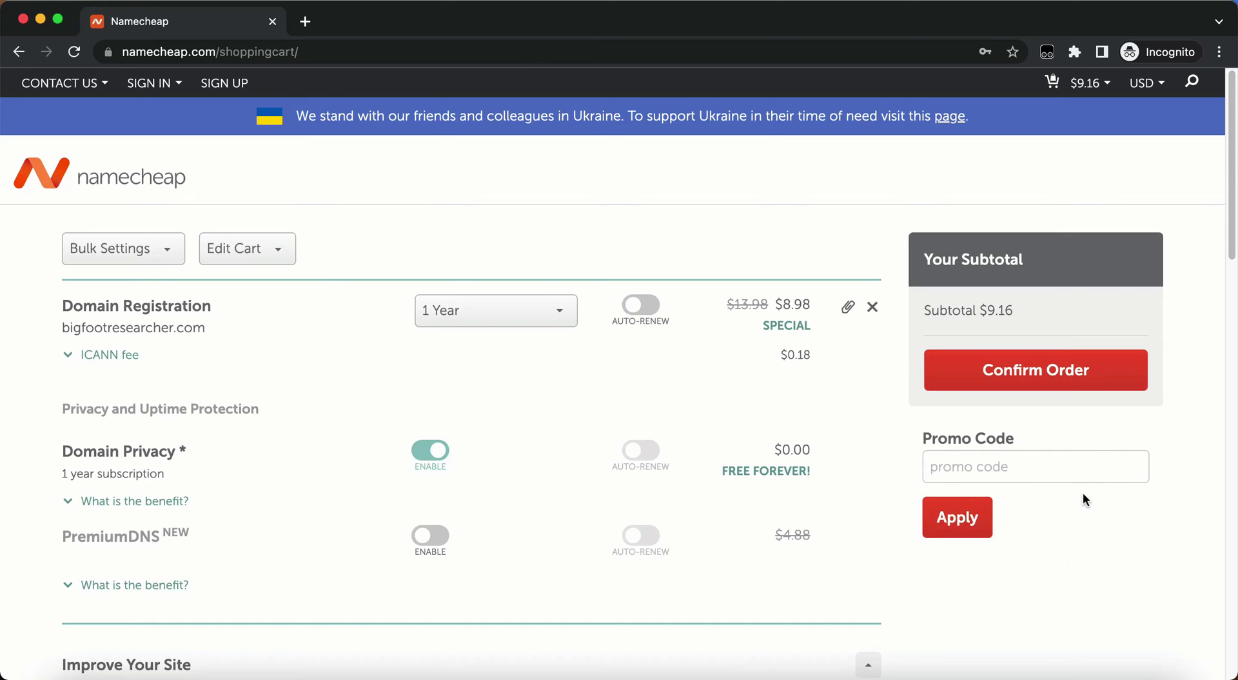
- Confirm the order and sign in with the account username and password
left_click(1054, 383)
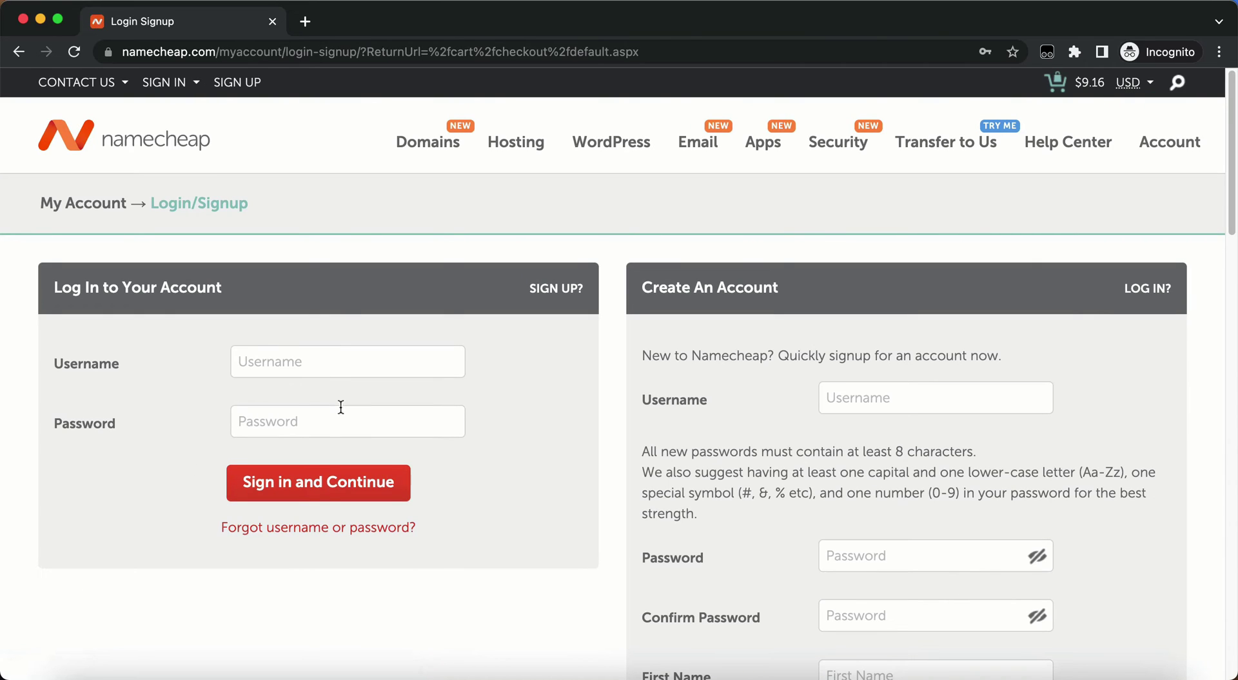
left_click(341, 361)
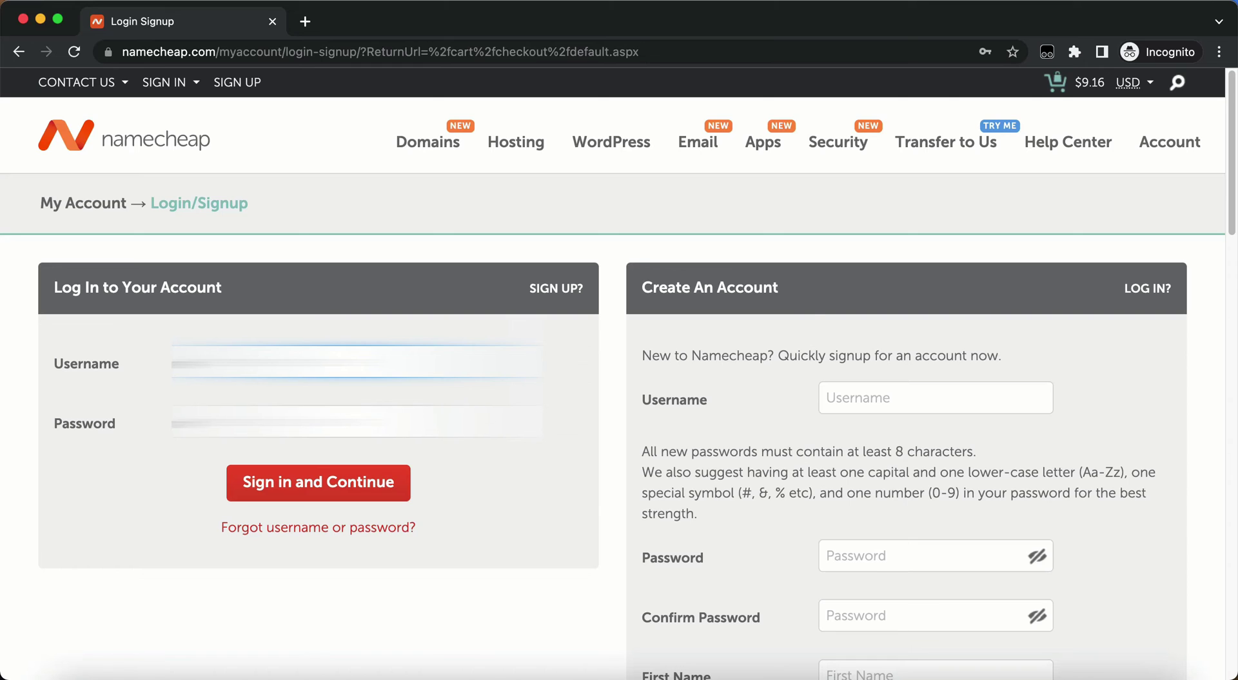
scroll(826, 291, "down", 10)
scroll(835, 315, "up", 5)
scroll(834, 315, "up", 2)
scroll(583, 267, "up", 3)
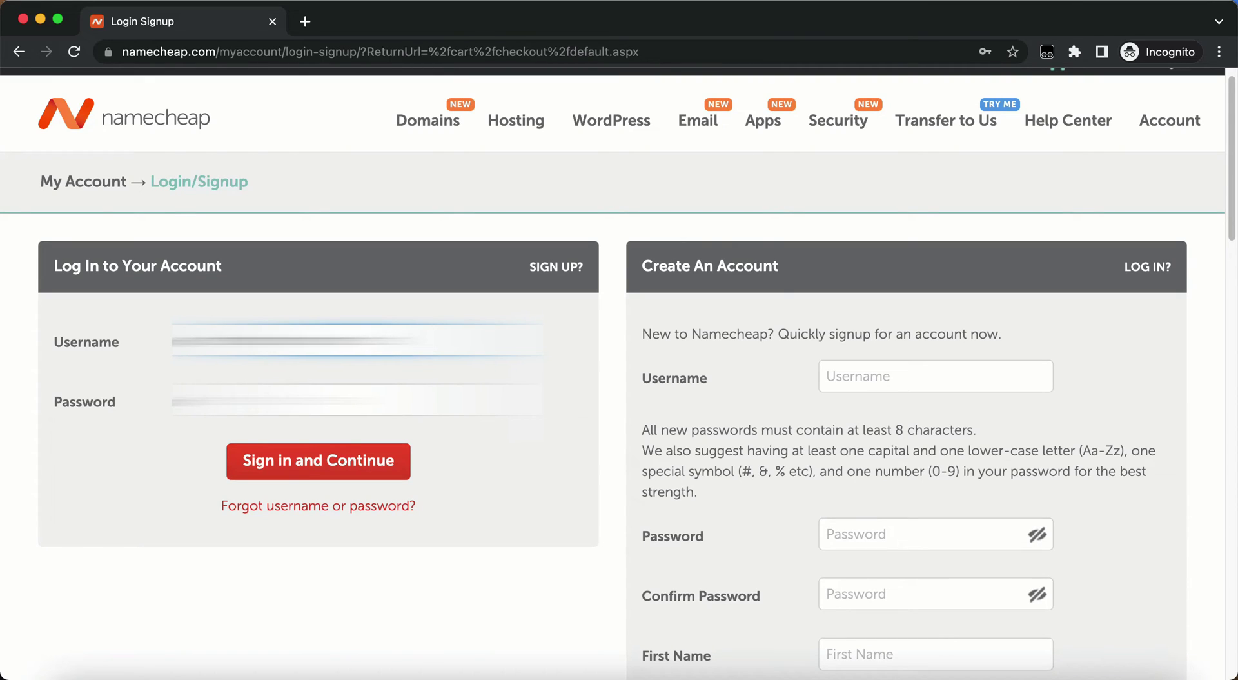
left_click(354, 400)
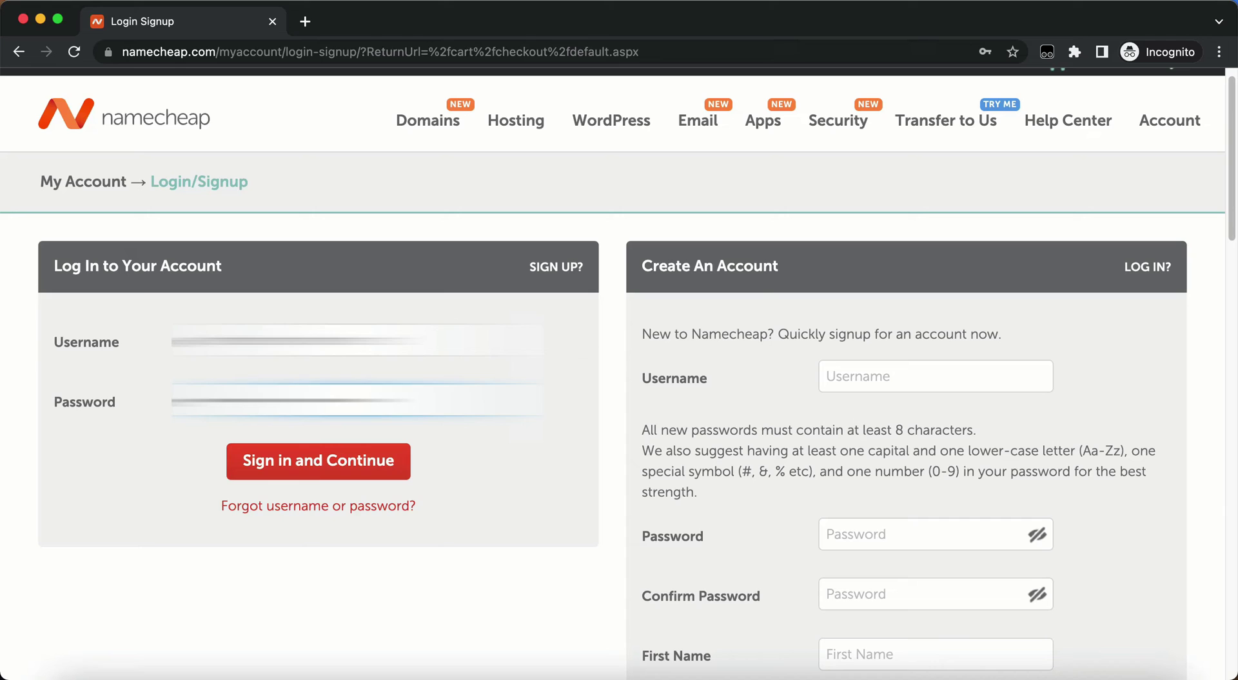
left_click(318, 476)
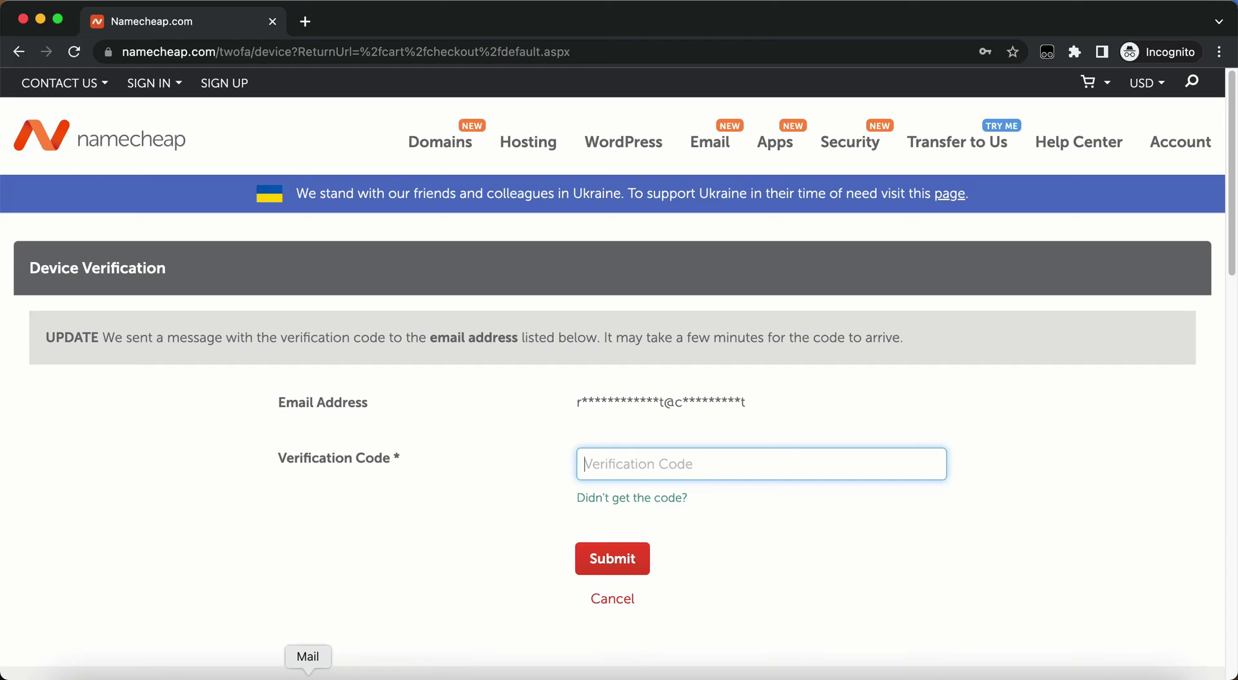
- Paste the e-mailed verification code from Mail and submit it to verify the device
left_click(308, 676)
left_click(665, 466)
key("super+v")
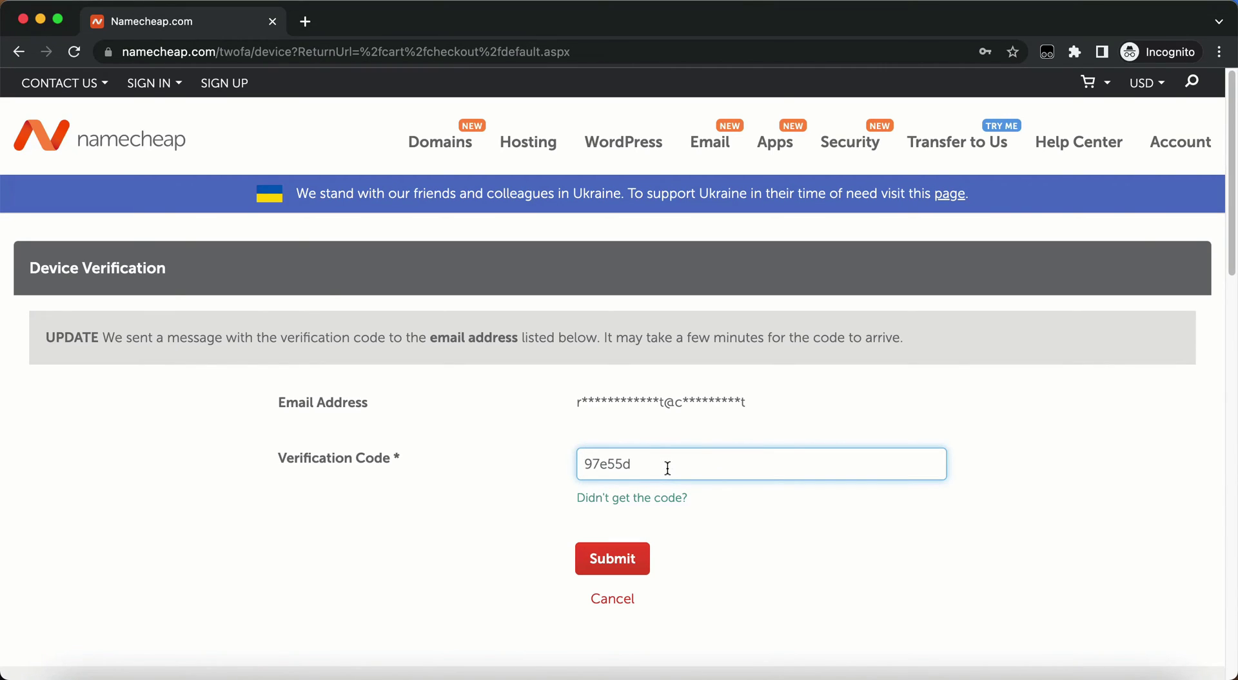
left_click(623, 563)
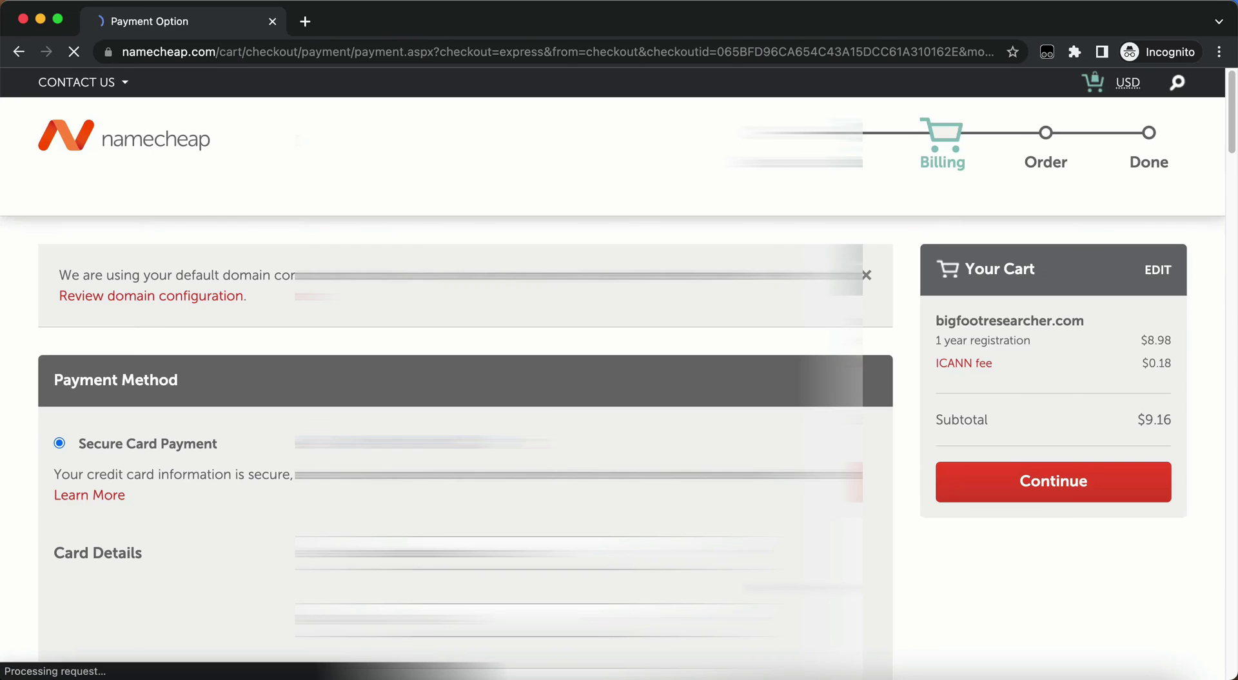
- Keep the saved card and billing details on the Payment Option page and continue to review
scroll(619, 375, "down", 3)
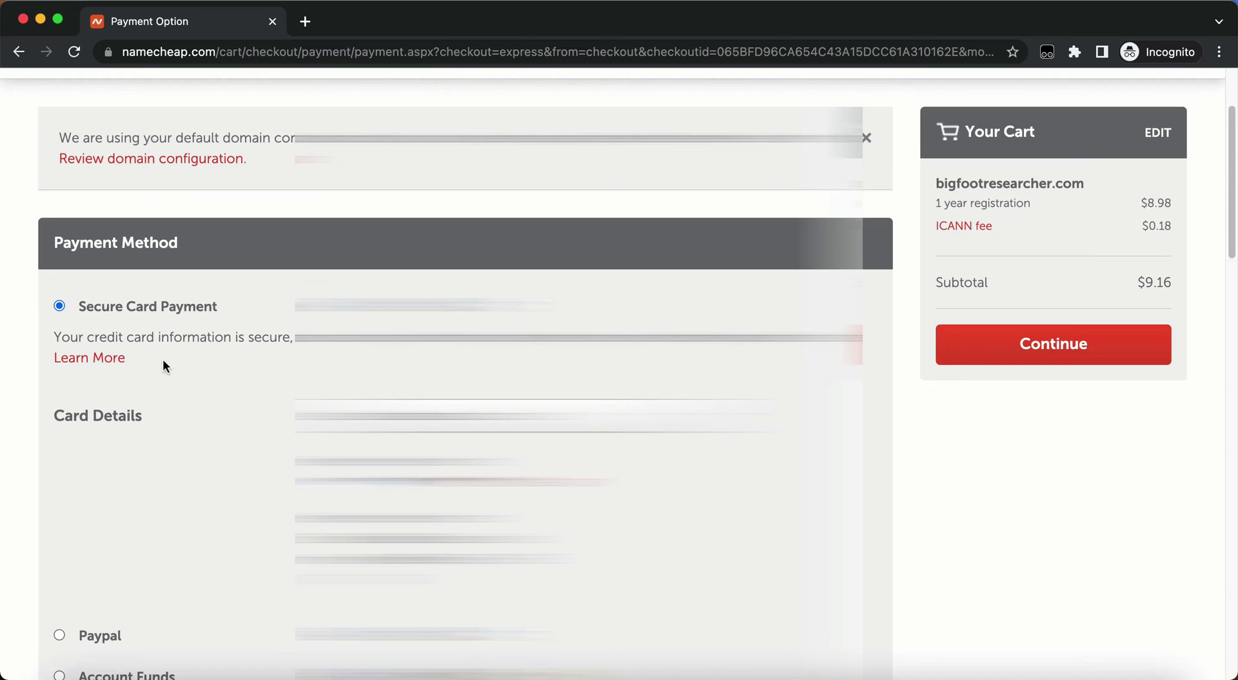
scroll(153, 413, "down", 3)
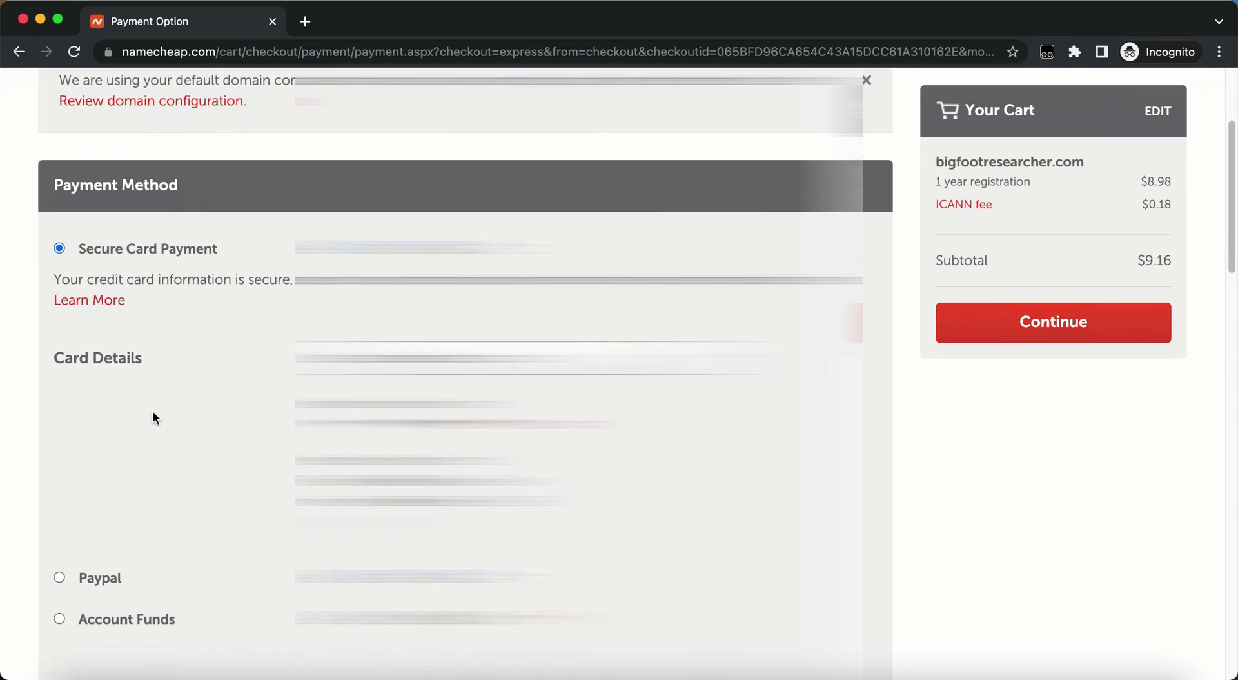
scroll(172, 410, "down", 3)
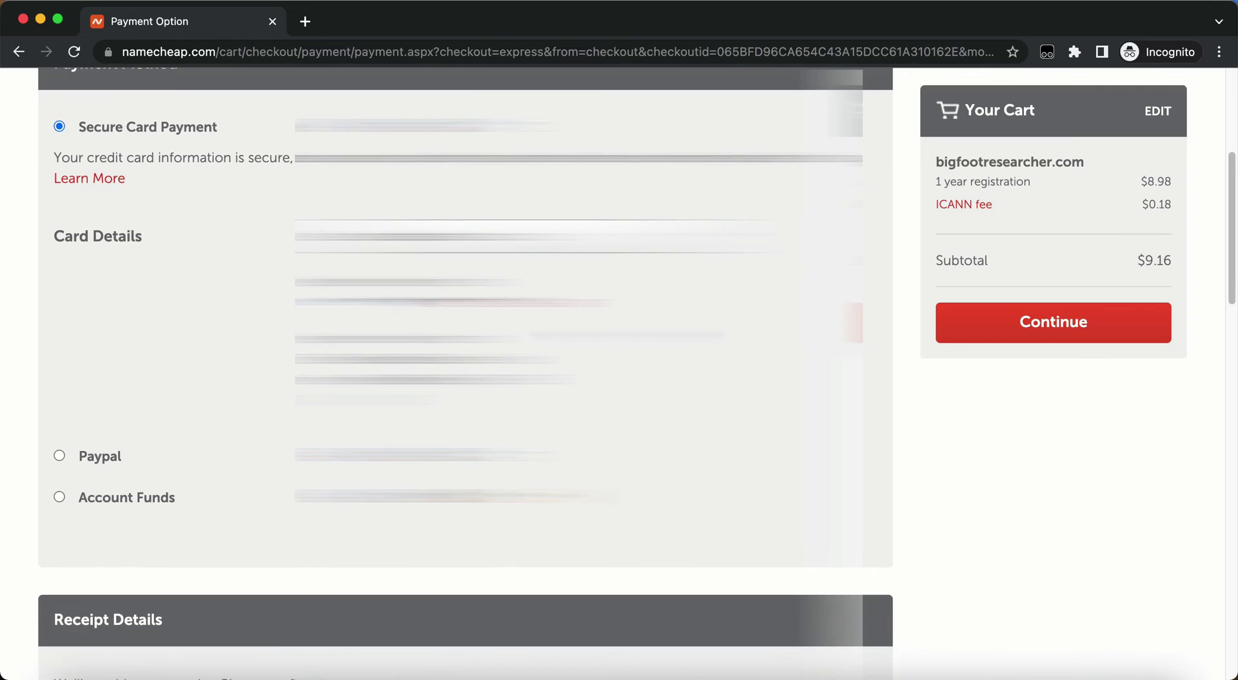
scroll(465, 371, "down", 10)
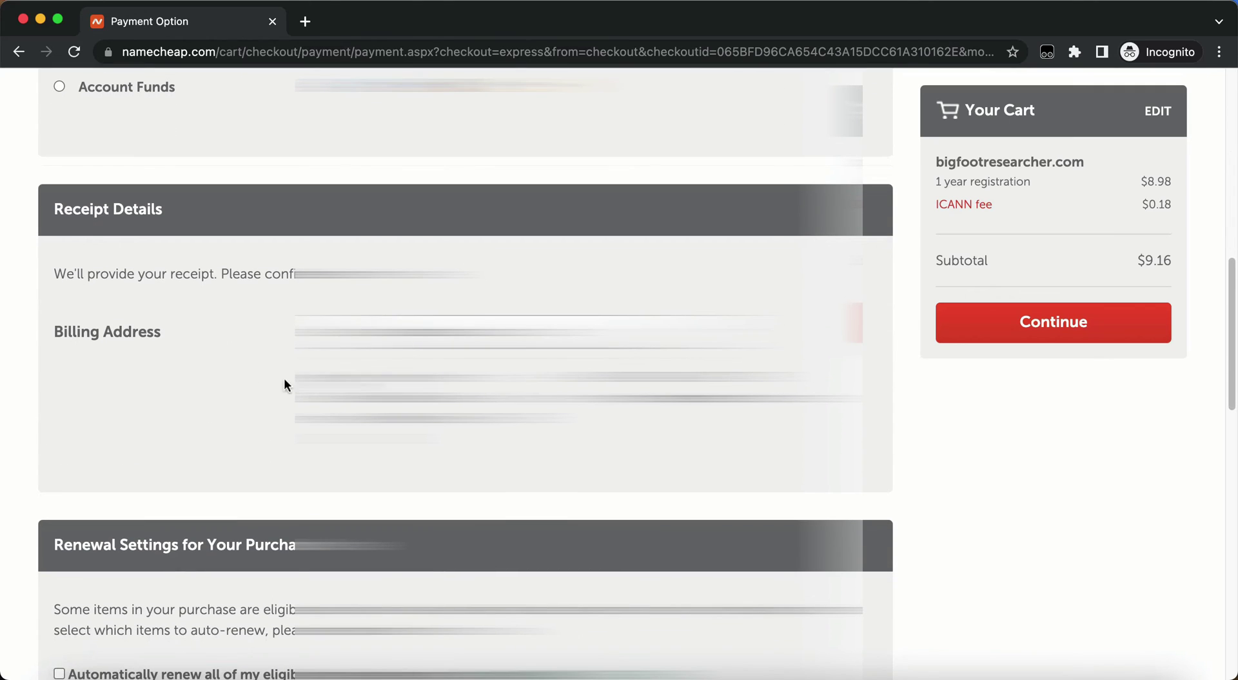
scroll(247, 378, "down", 1)
scroll(465, 371, "down", 10)
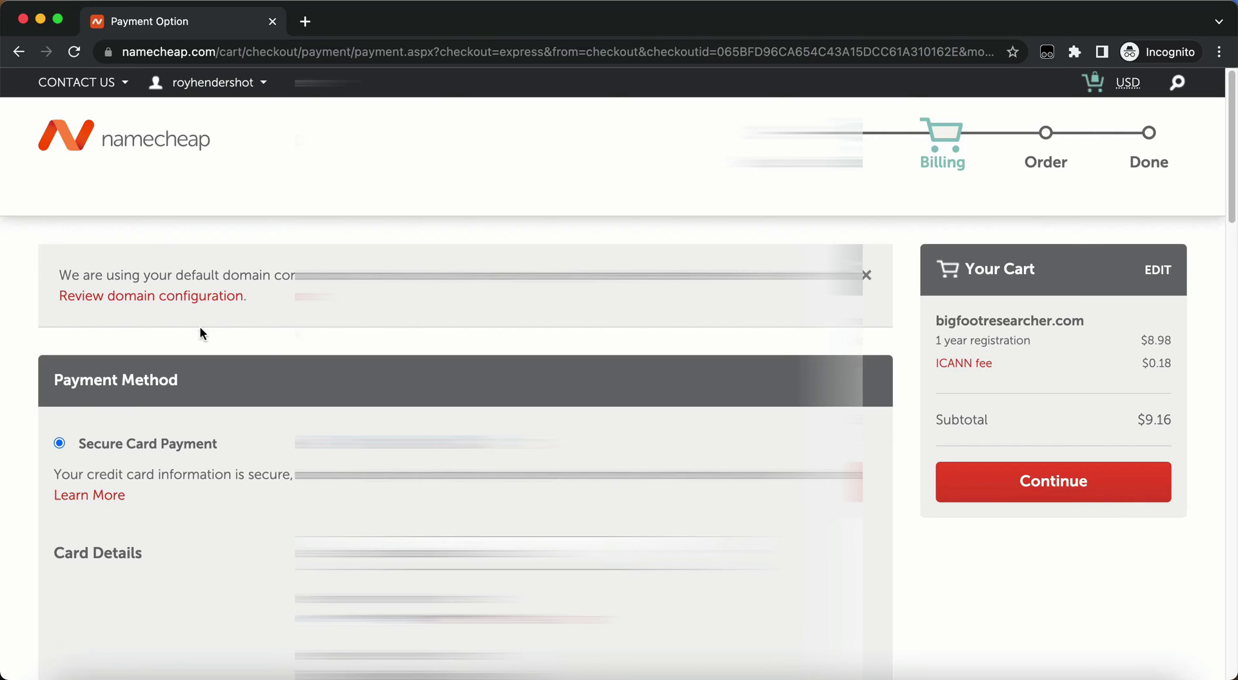
left_click(1075, 494)
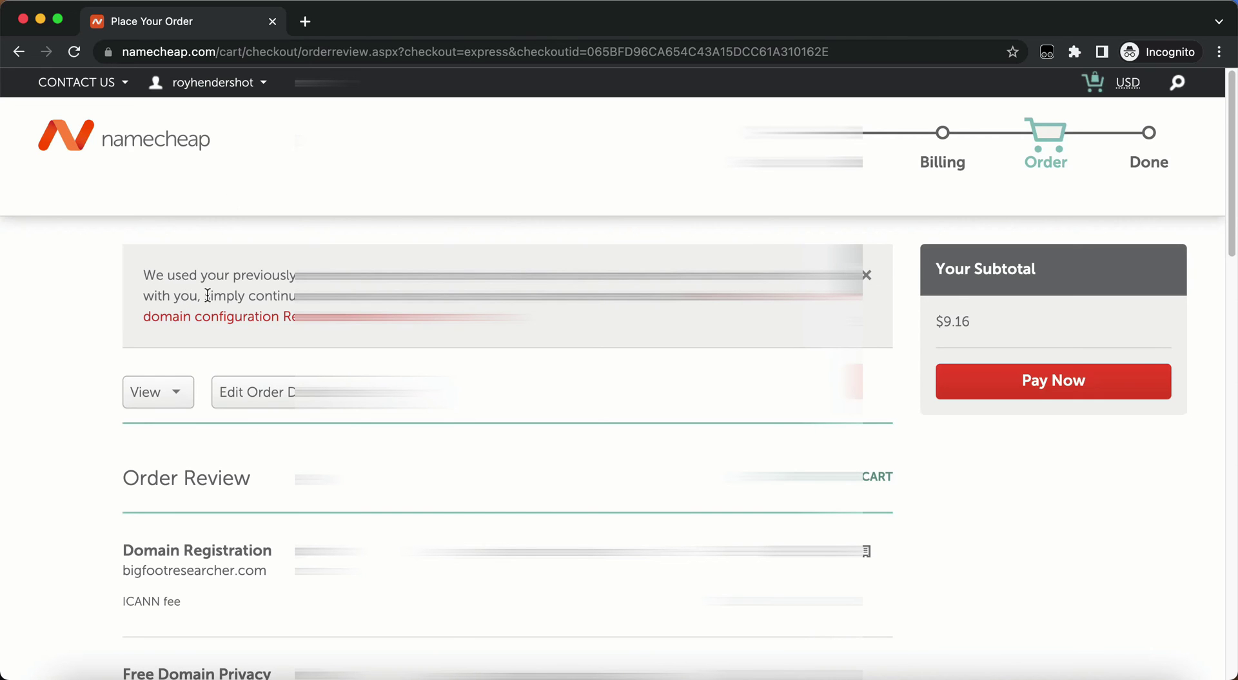
- Review the $9.16 order summary for bigfootresearcher.com and pay now
scroll(619, 374, "down", 5)
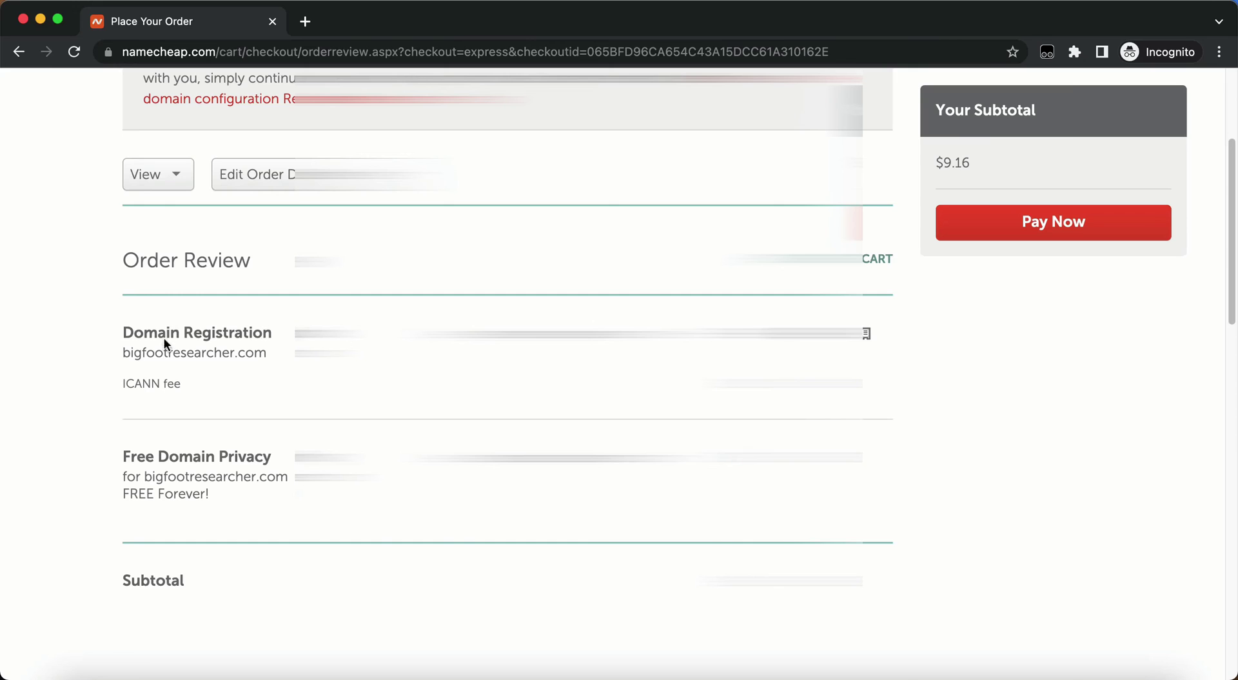
scroll(507, 374, "down", 6)
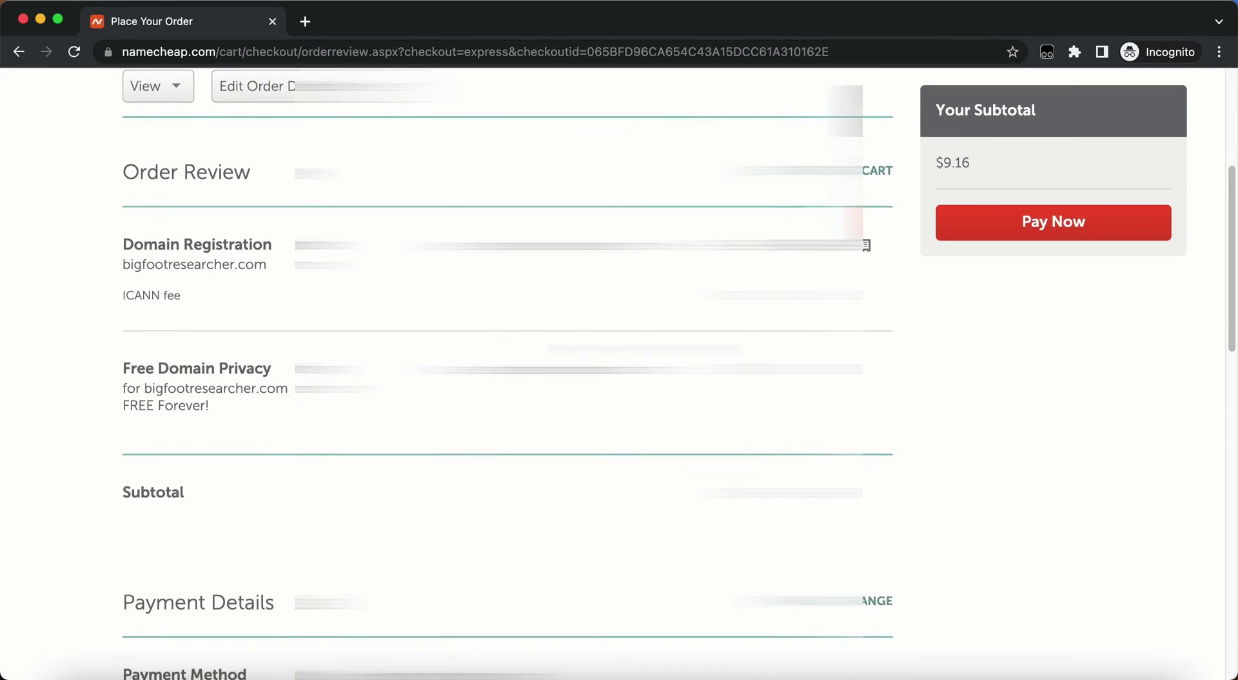
scroll(507, 374, "down", 3)
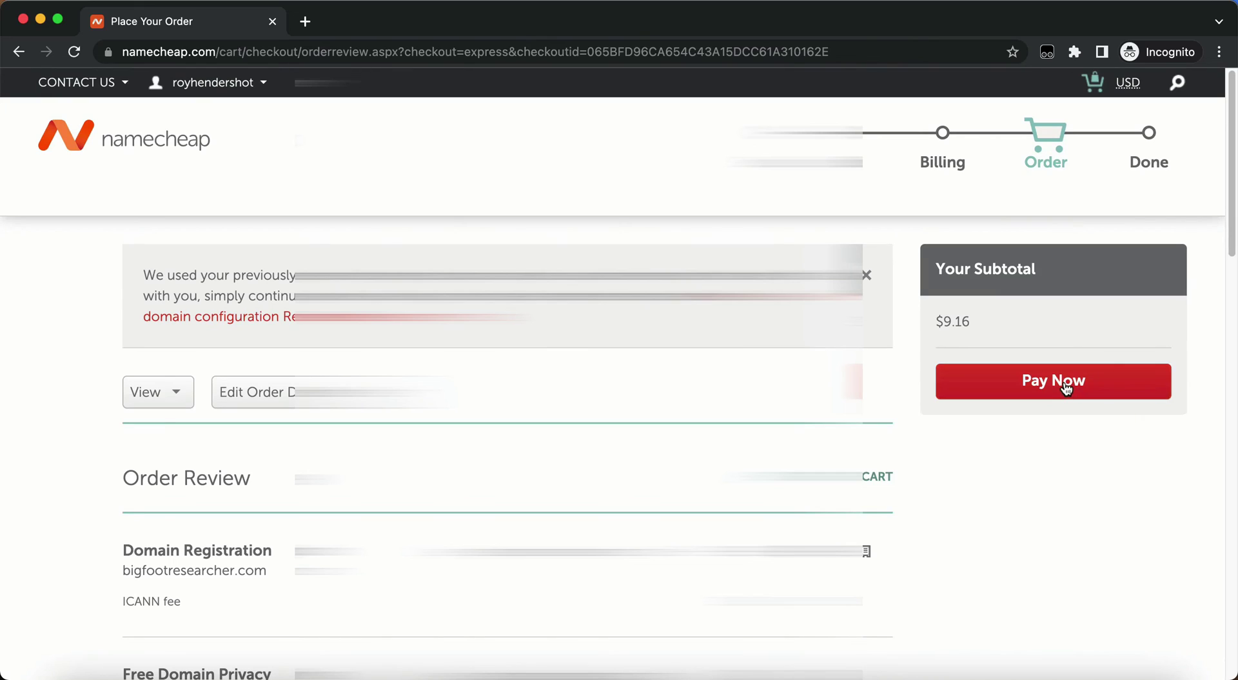
left_click(1068, 389)
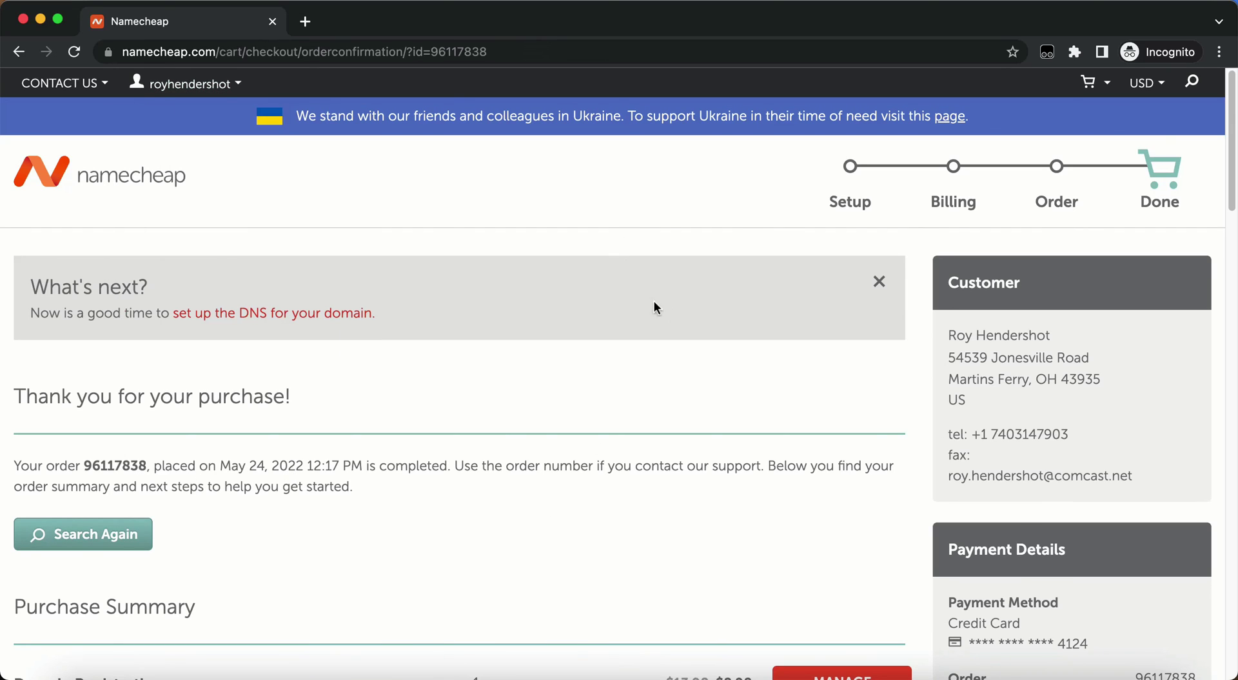
- Return to the Namecheap home page and sign in with the saved login
left_click(94, 182)
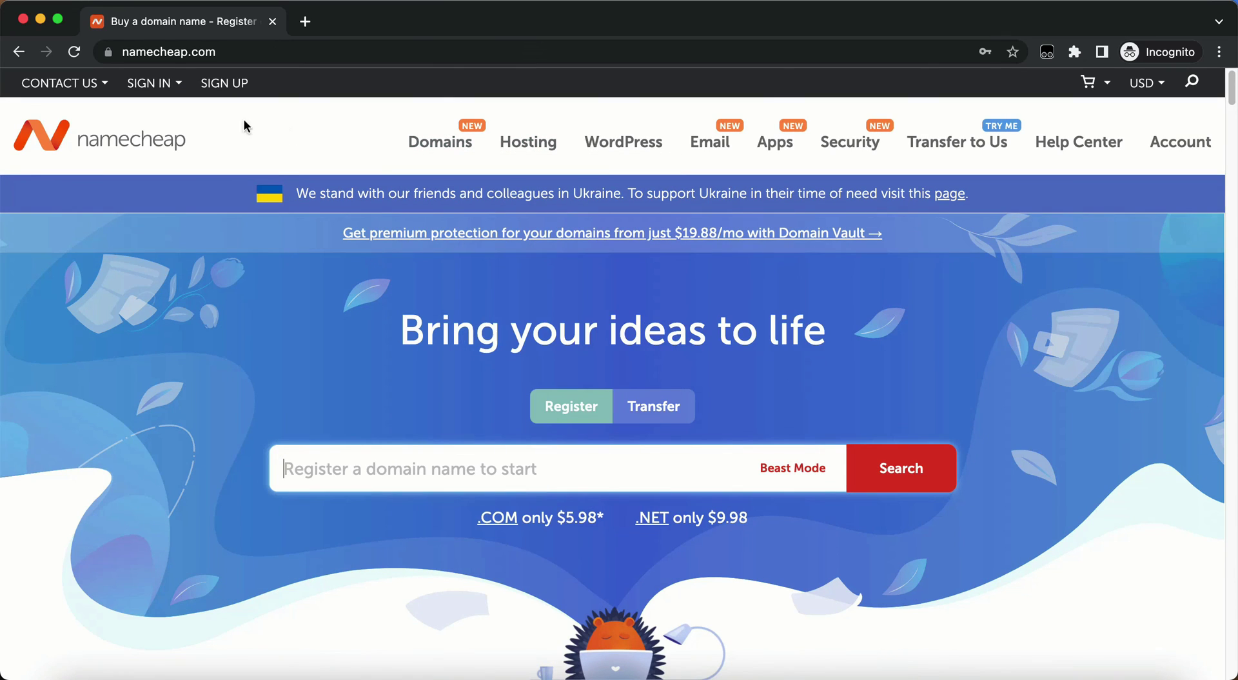
mouse_move(148, 83)
left_click(202, 142)
left_click(264, 192)
left_click(210, 239)
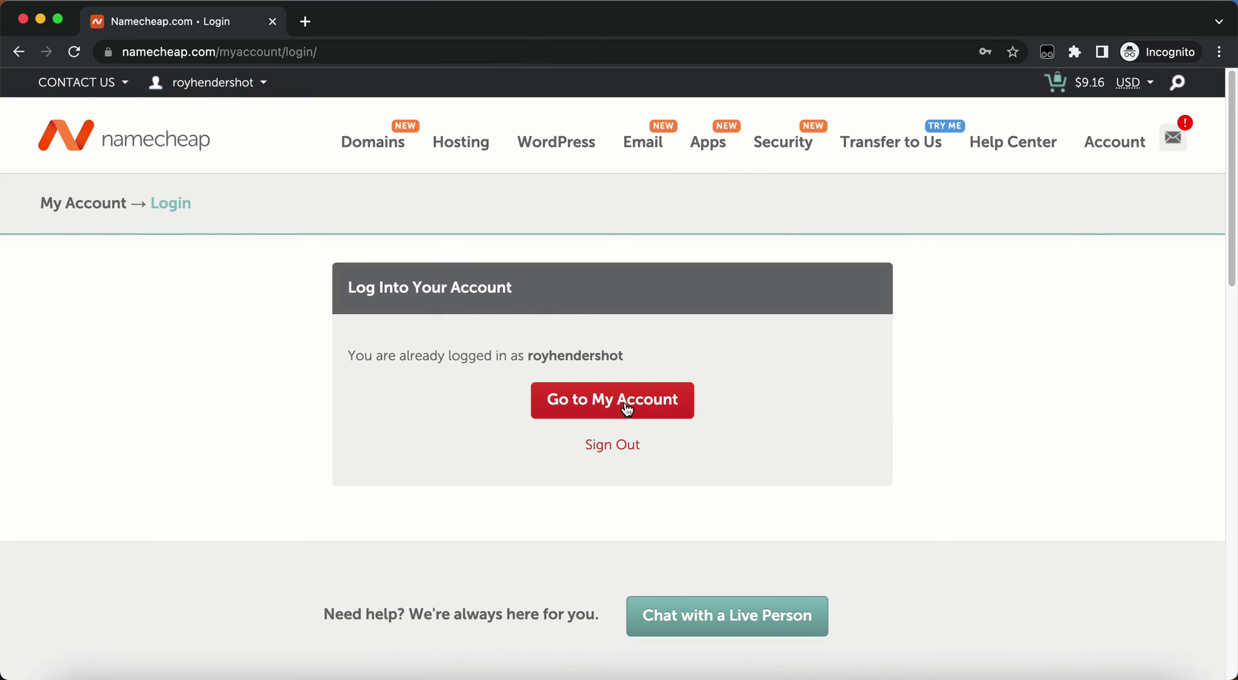
- Open the Domain List from the Account menu
mouse_move(1099, 138)
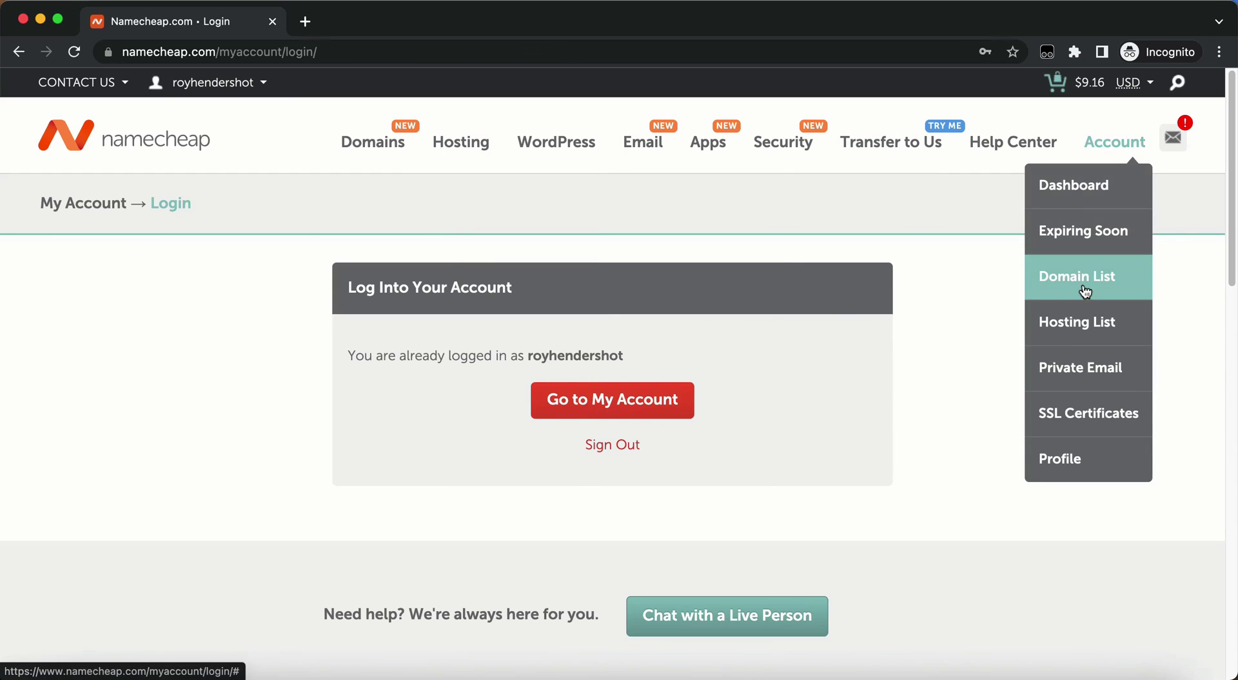
mouse_move(1134, 82)
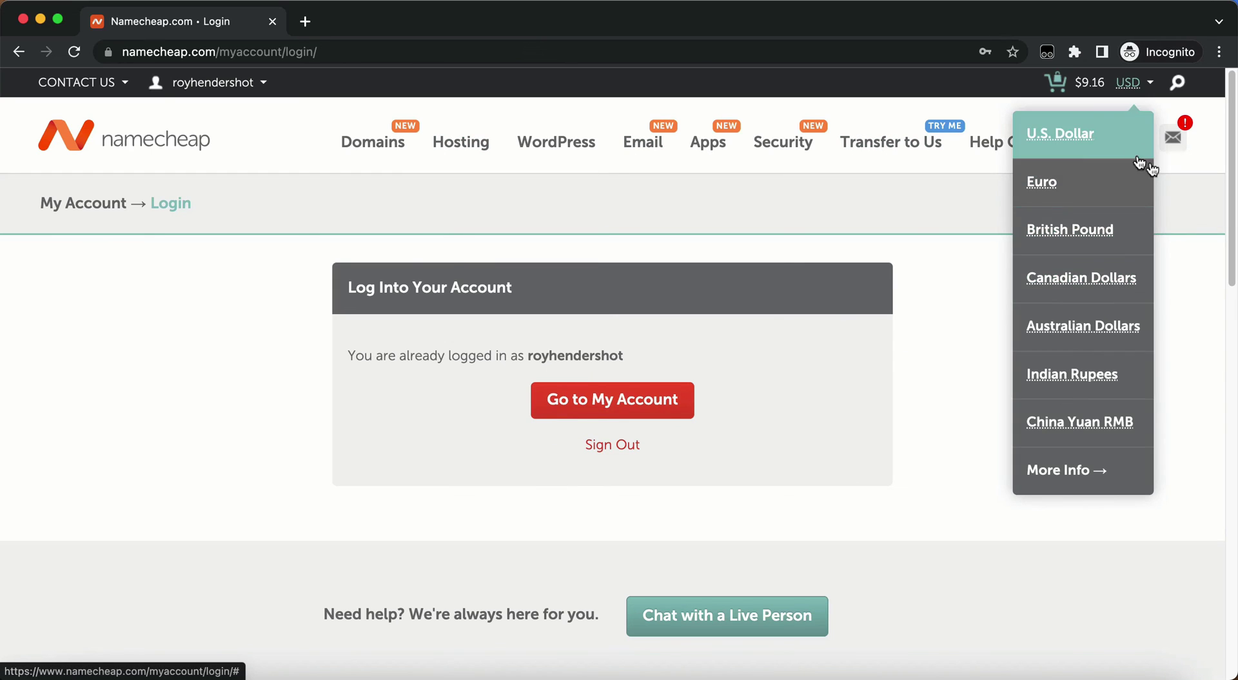
left_click(1084, 274)
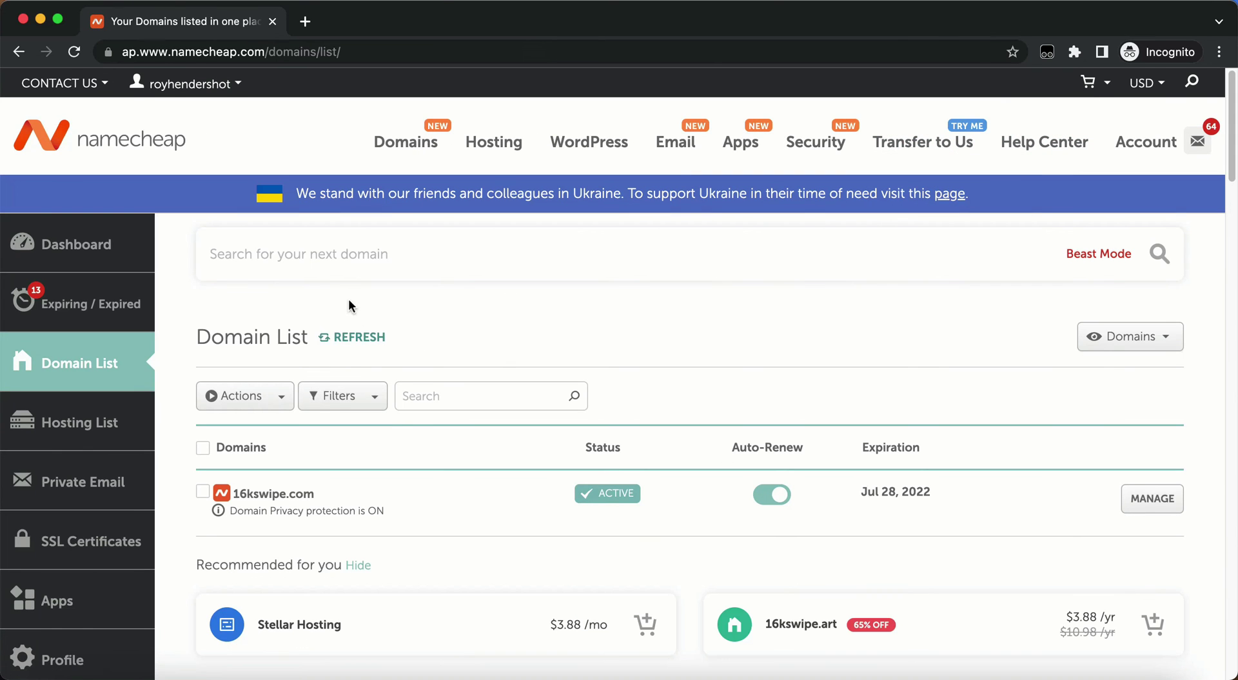
- Scroll the Domain List to find bigfootresearcher.com marked ACTIVE, expiring May 24, 2023
scroll(456, 439, "down", 8)
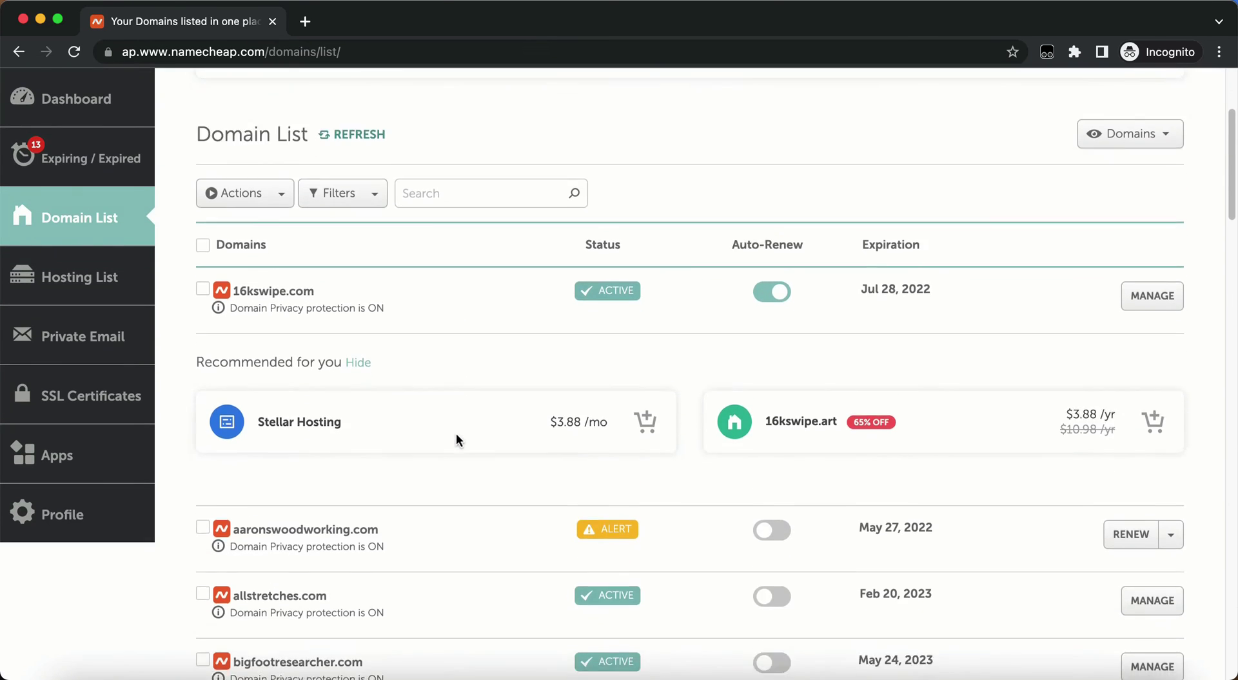
scroll(445, 431, "up", 1)
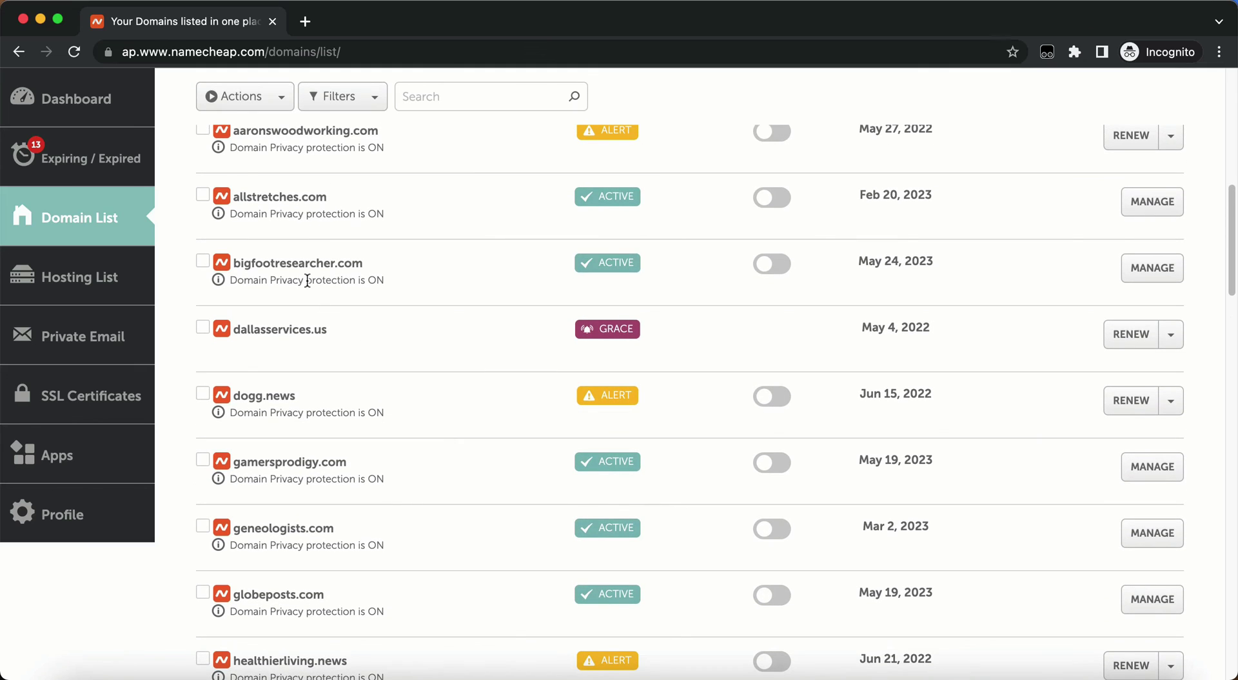